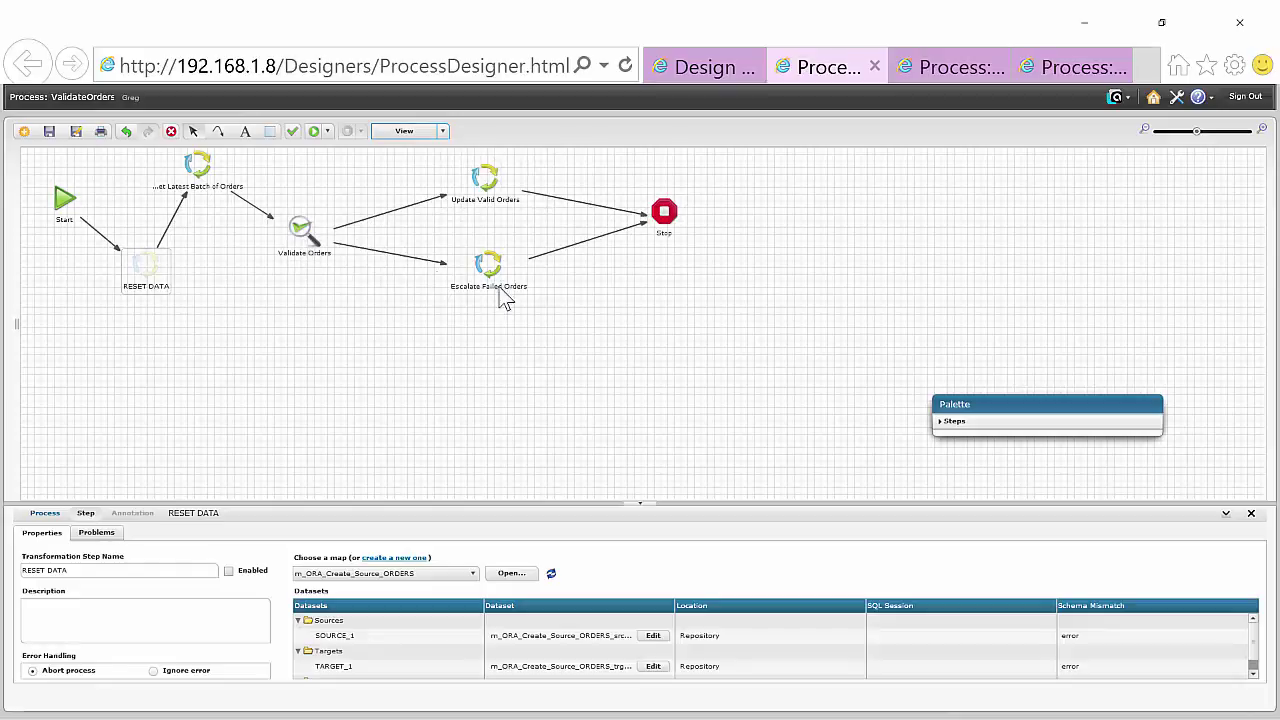
Step: Open the rs_orders ruleset used by the Validate Orders step of the ValidateOrders process
mouse_move(492, 284)
drag(2, 165, 787, 95)
click(1022, 100)
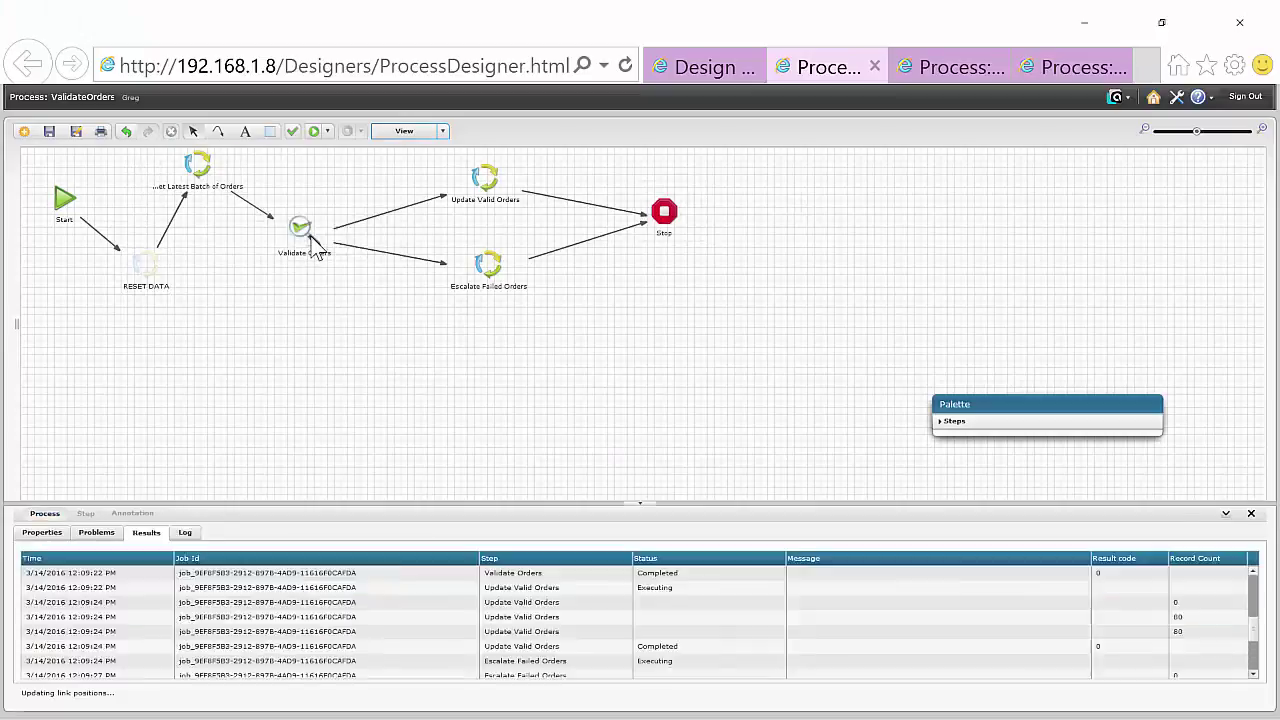
click(313, 247)
click(520, 574)
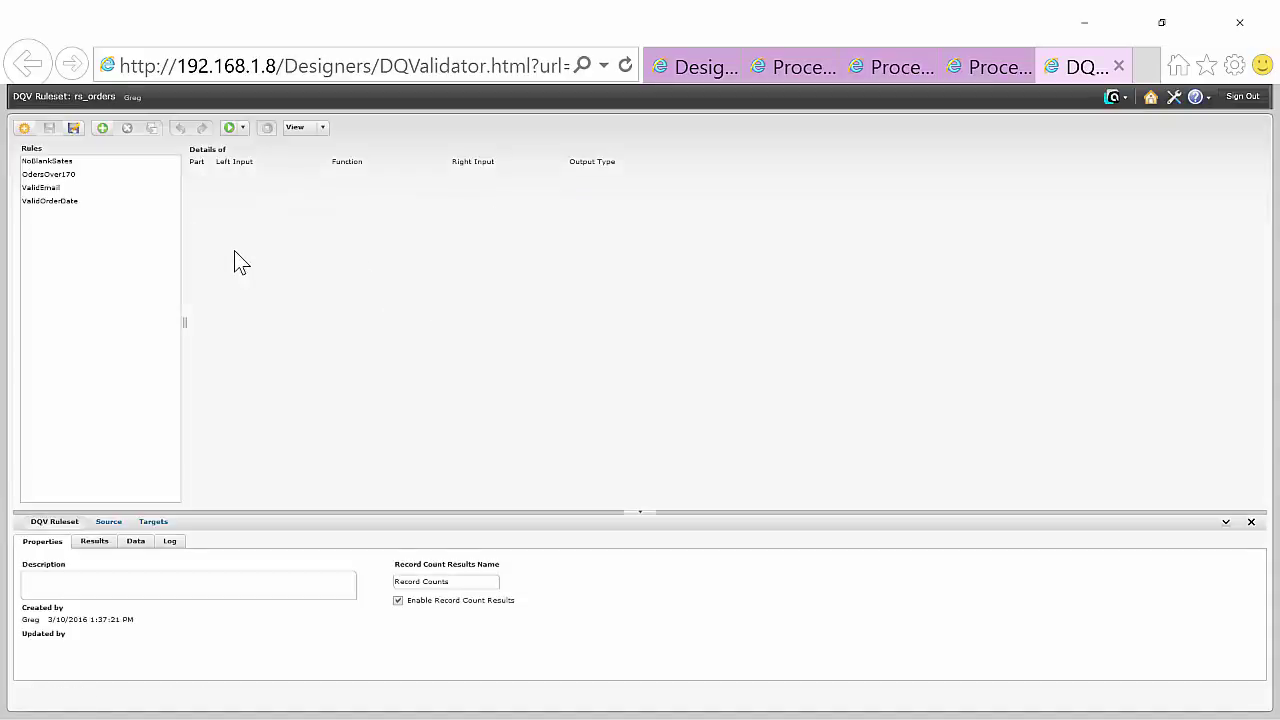
Step: Review the NoBlankSates, OdersOver170, ValidEmail and ValidOrderDate rule definitions, and close the ruleset
click(68, 162)
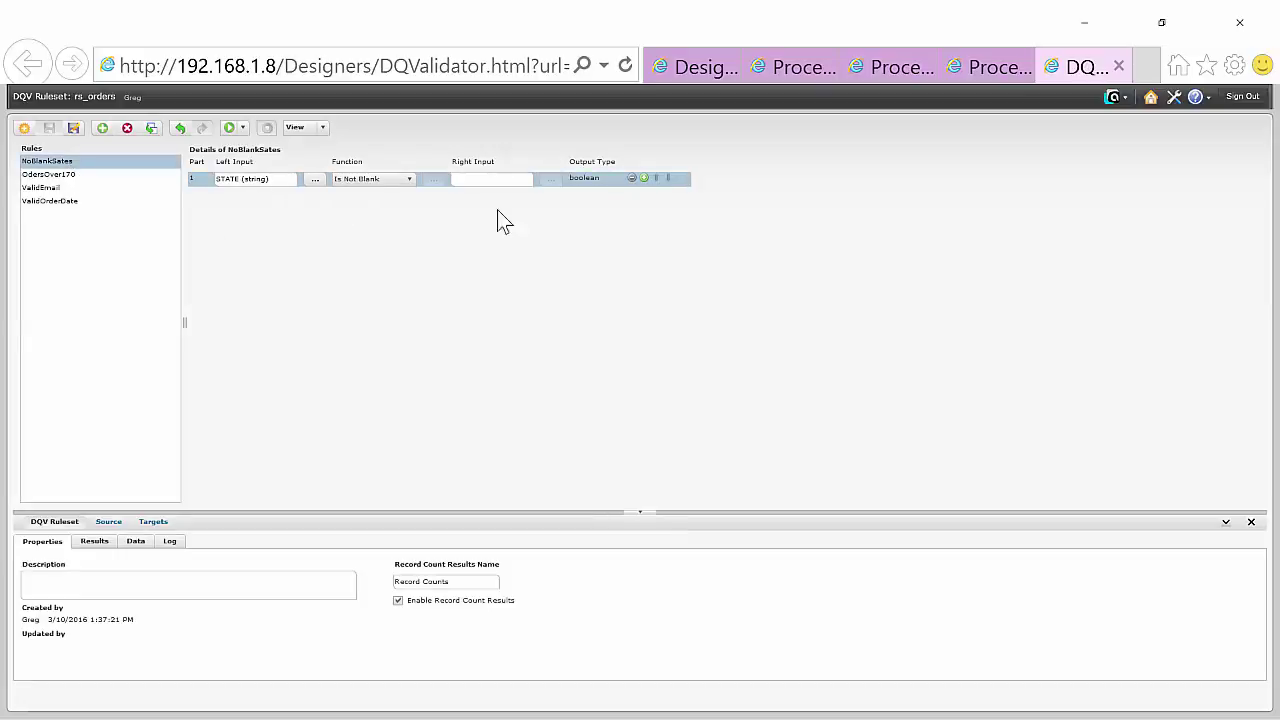
click(82, 175)
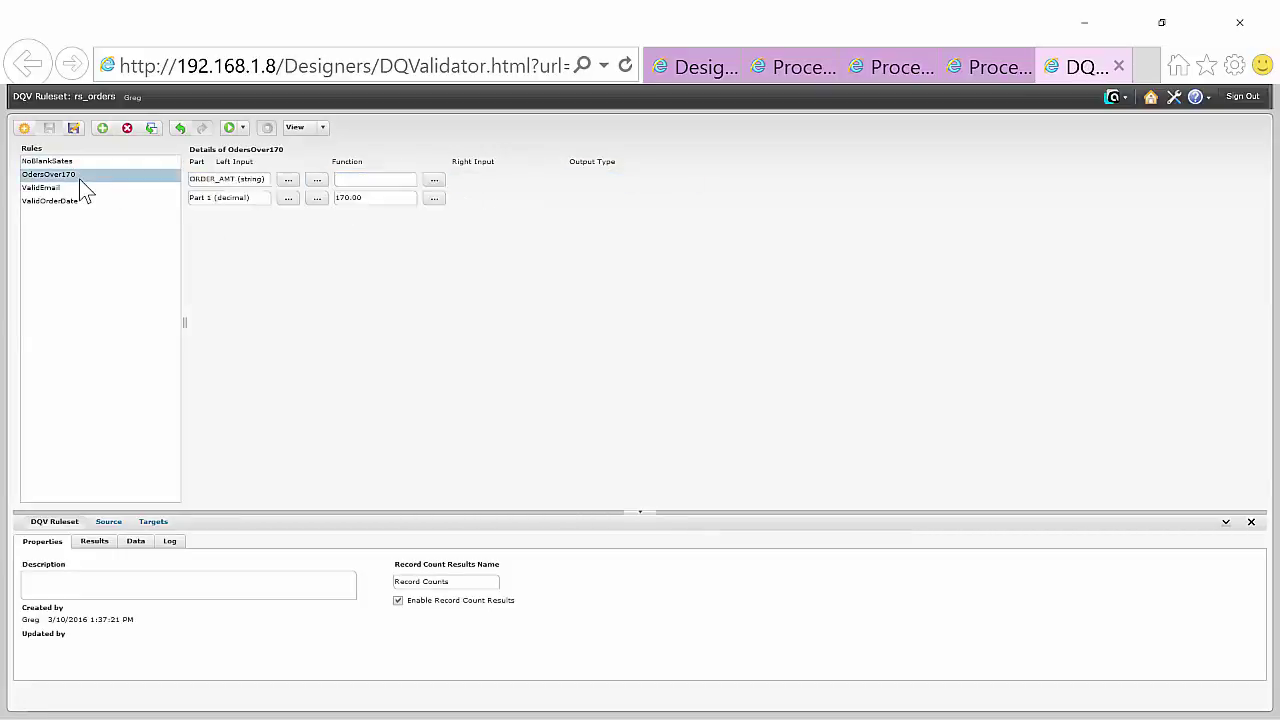
click(265, 180)
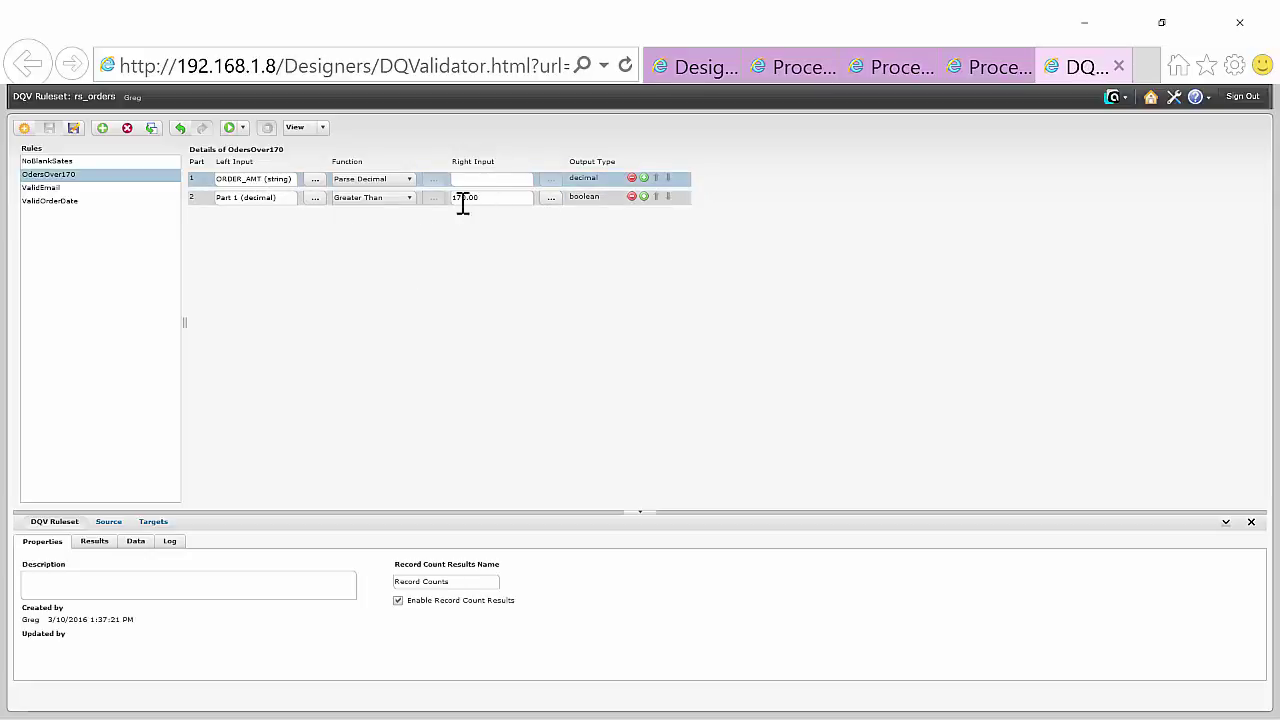
click(83, 189)
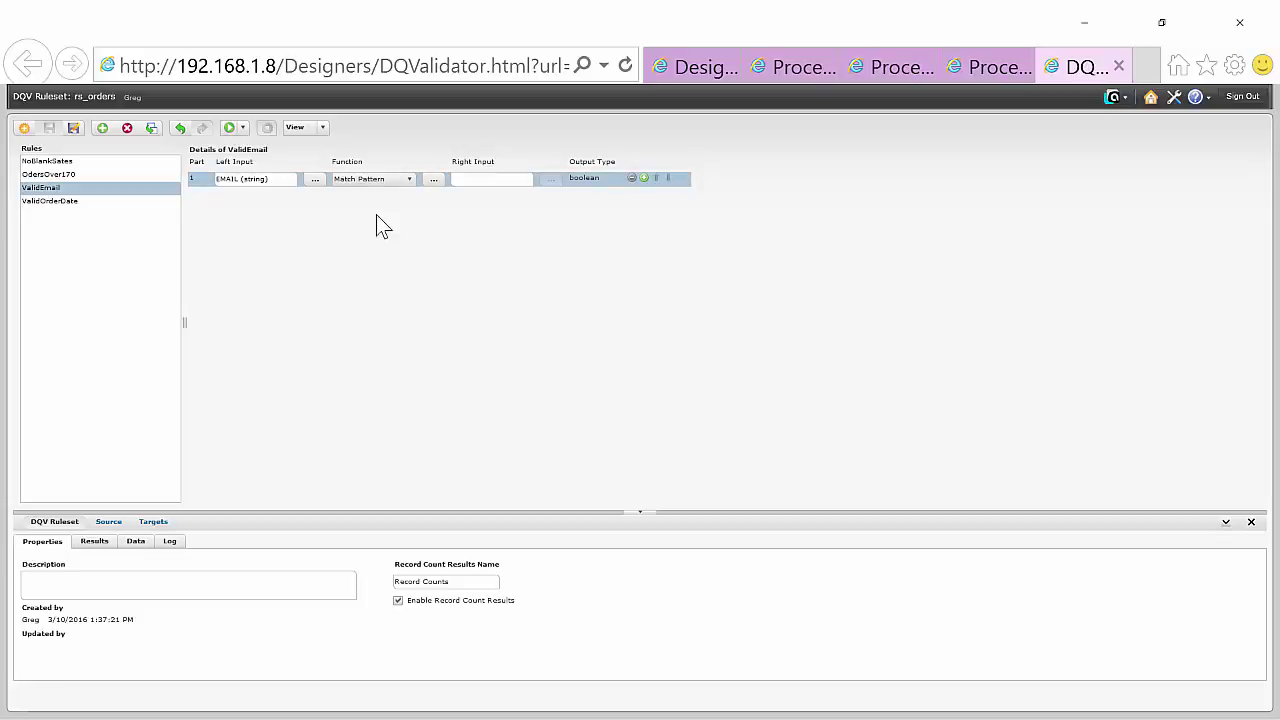
mouse_move(439, 185)
click(64, 204)
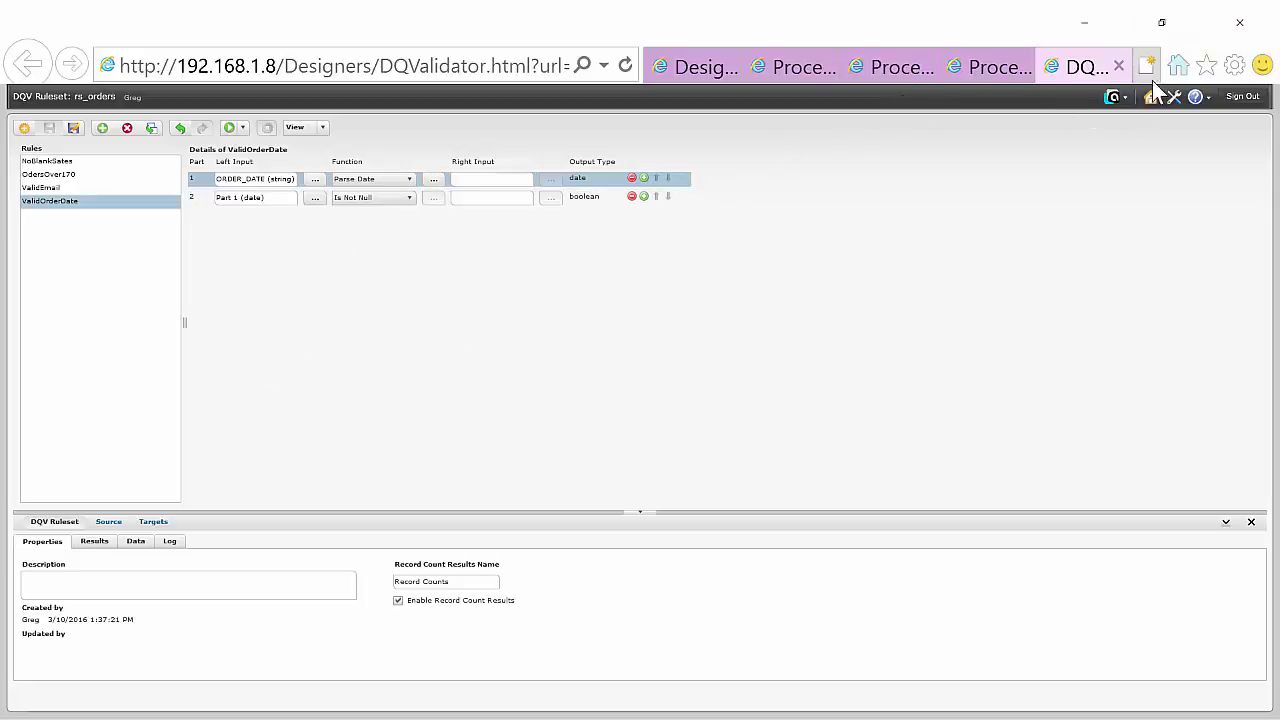
click(1119, 66)
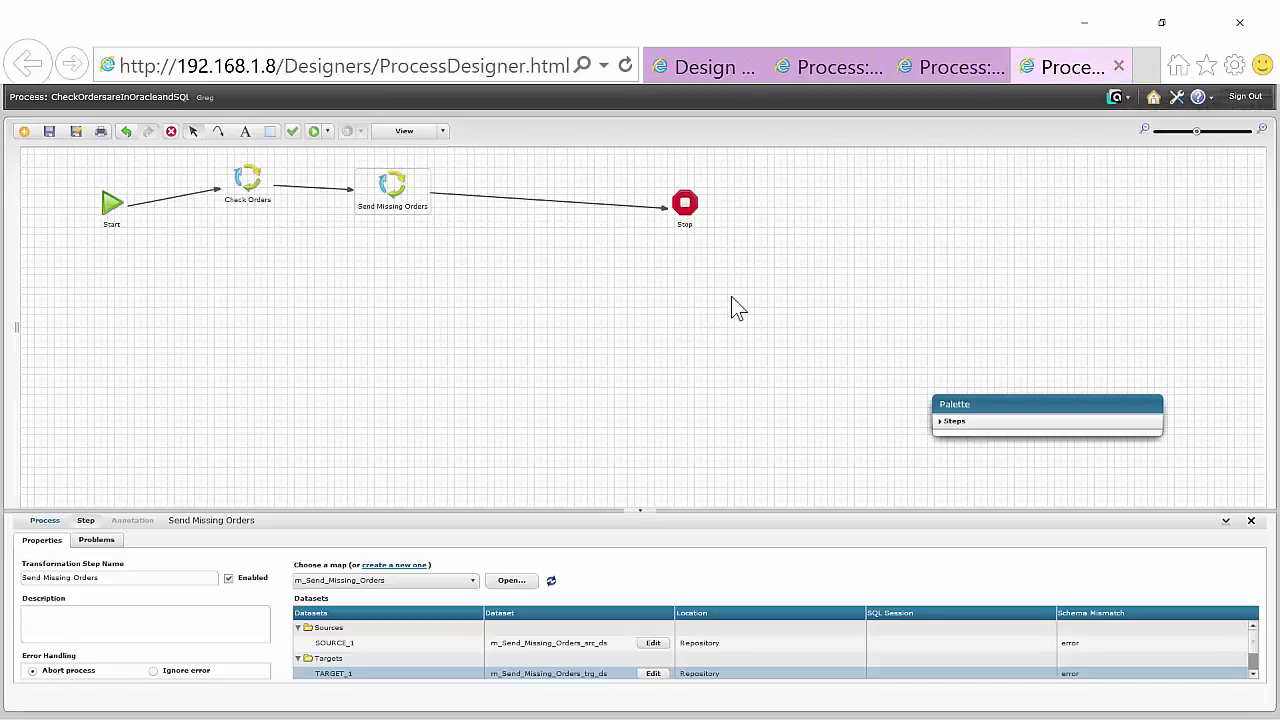
Step: Run the ValidateOrders process and examine its execution results in an enlarged results area
click(798, 77)
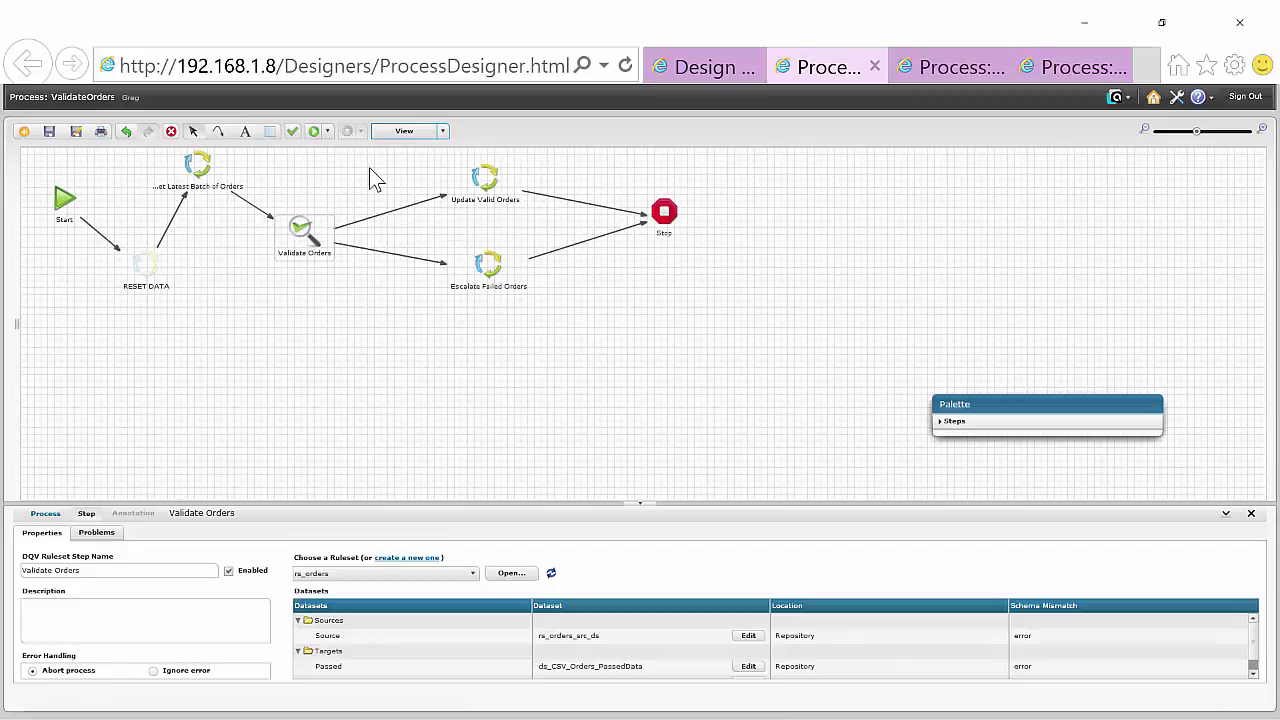
click(318, 140)
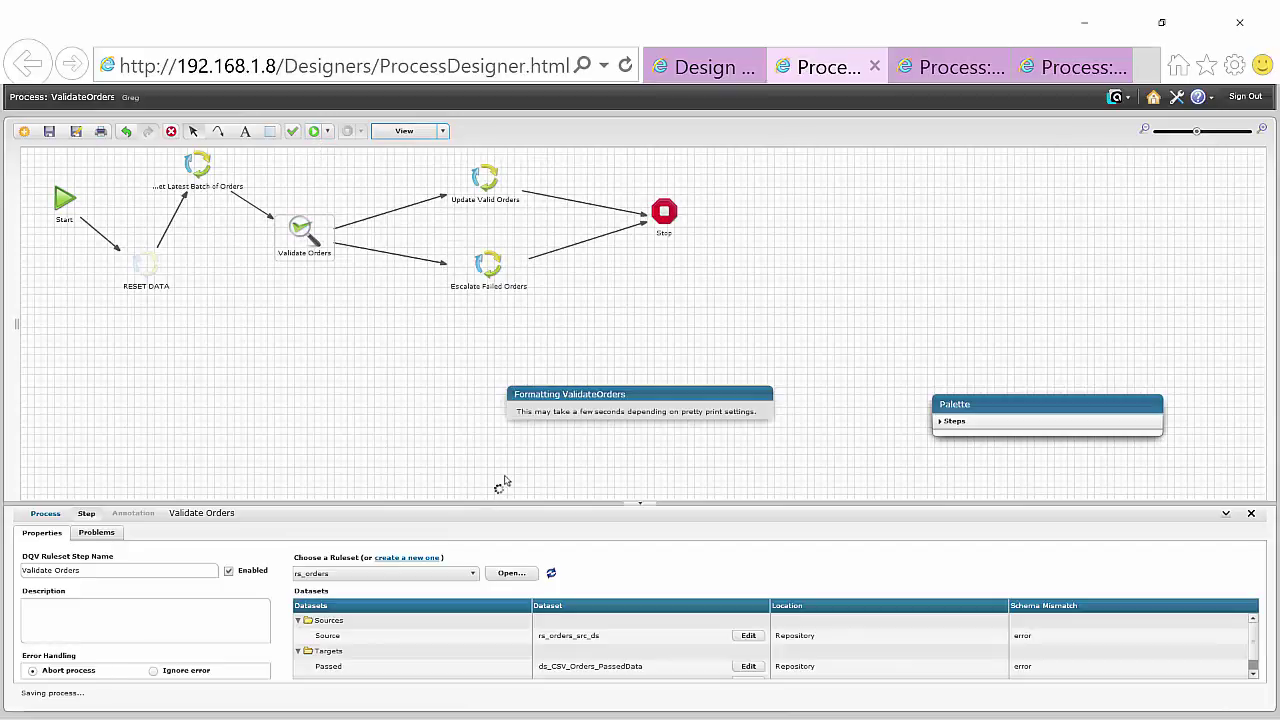
drag(493, 506, 487, 357)
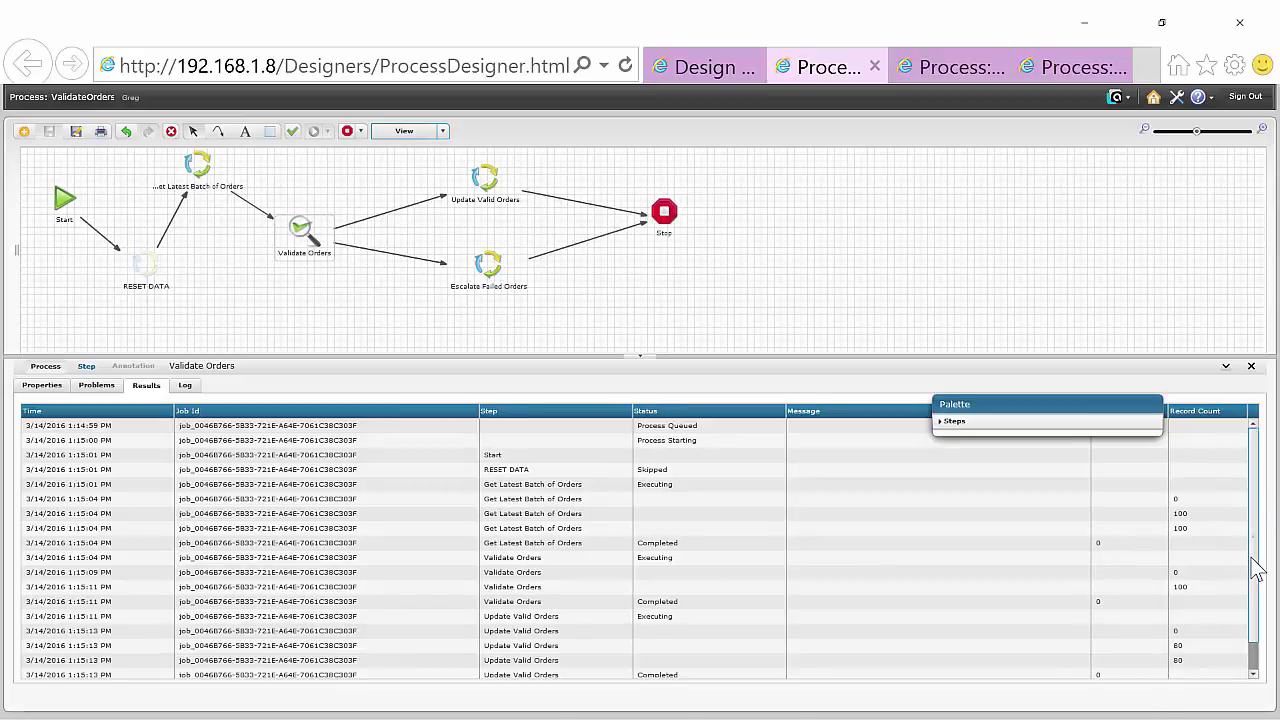
drag(1253, 559, 1257, 675)
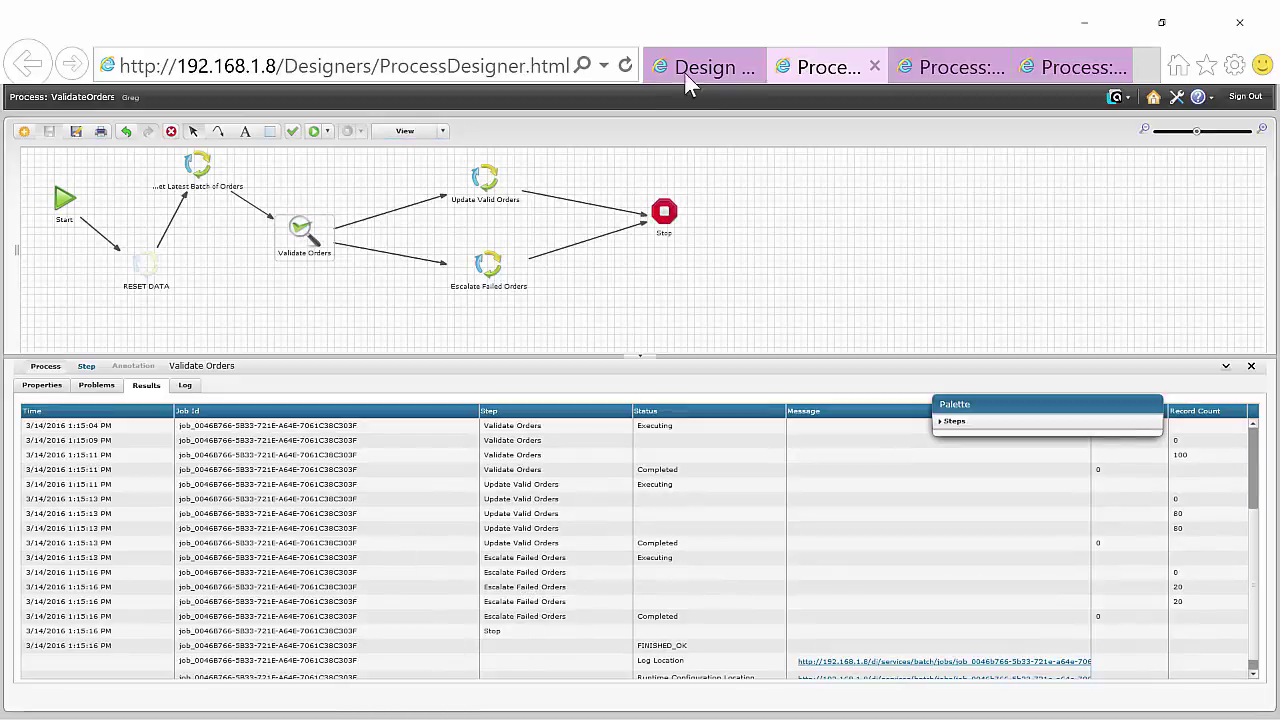
mouse_move(484, 272)
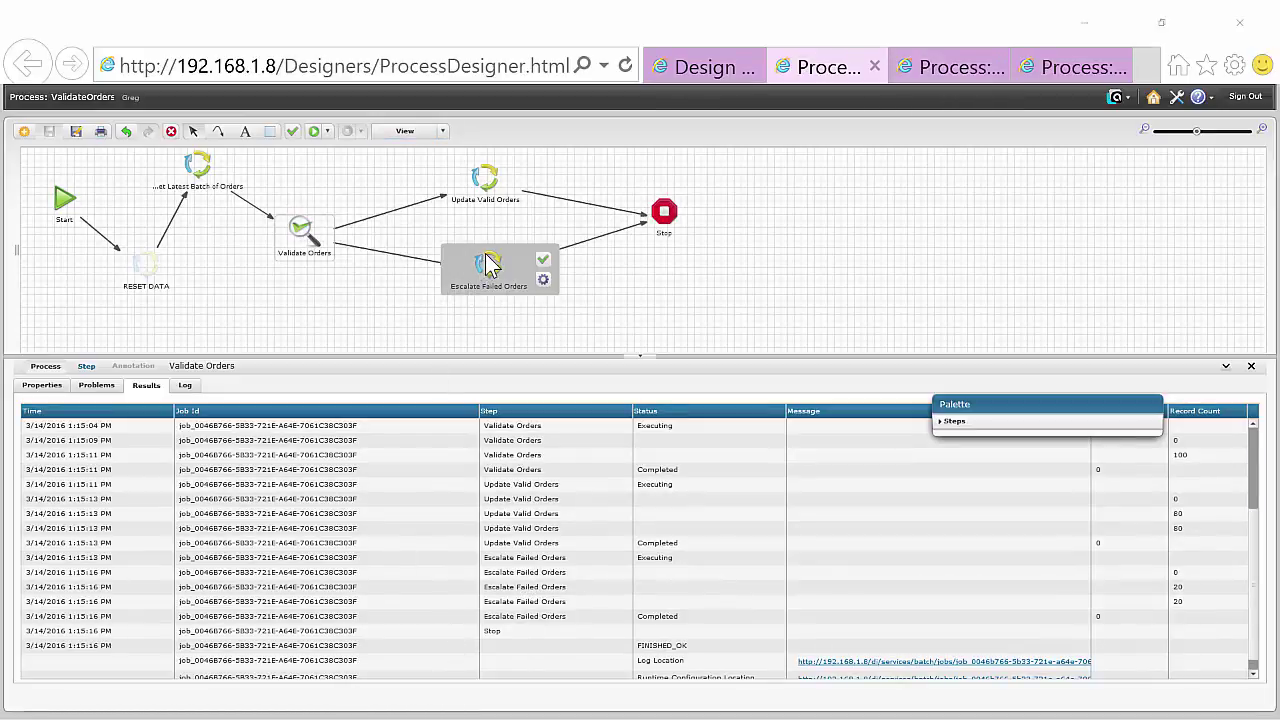
Step: Switch to Oracle SQL Developer and rerun the query Select * from GREG.ORDERS;
key(alt+Tab)
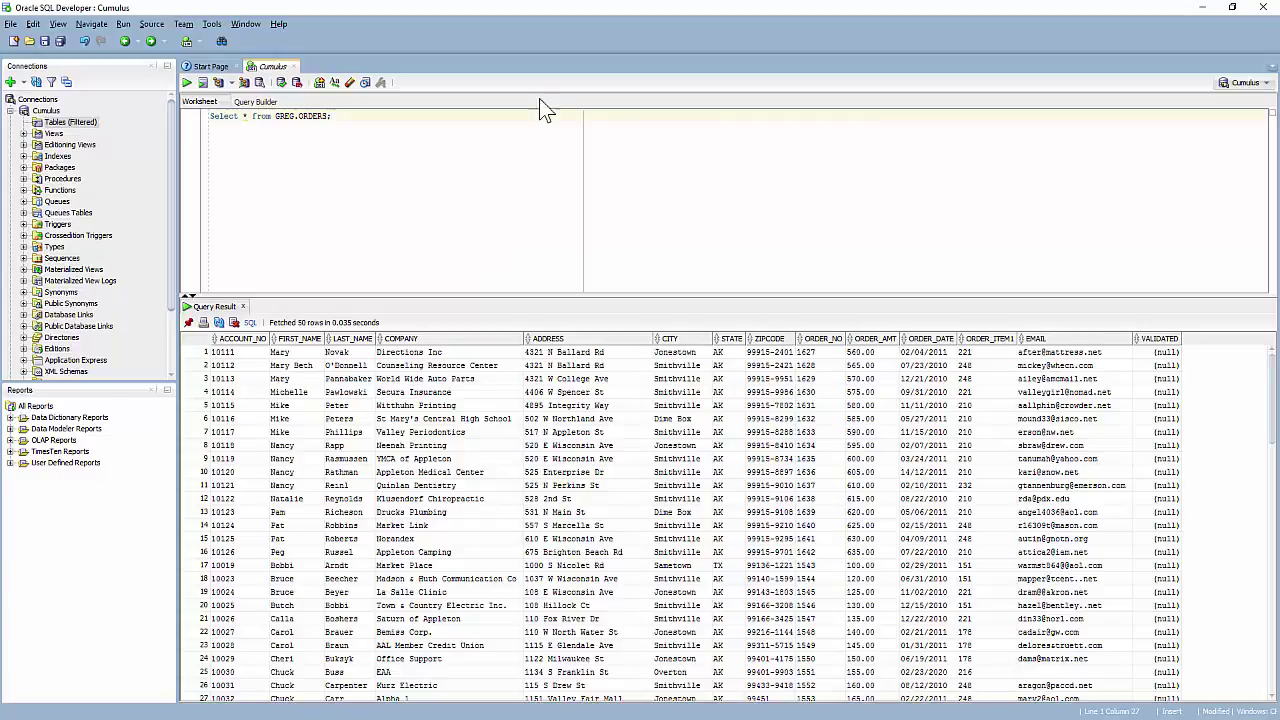
drag(358, 117, 106, 106)
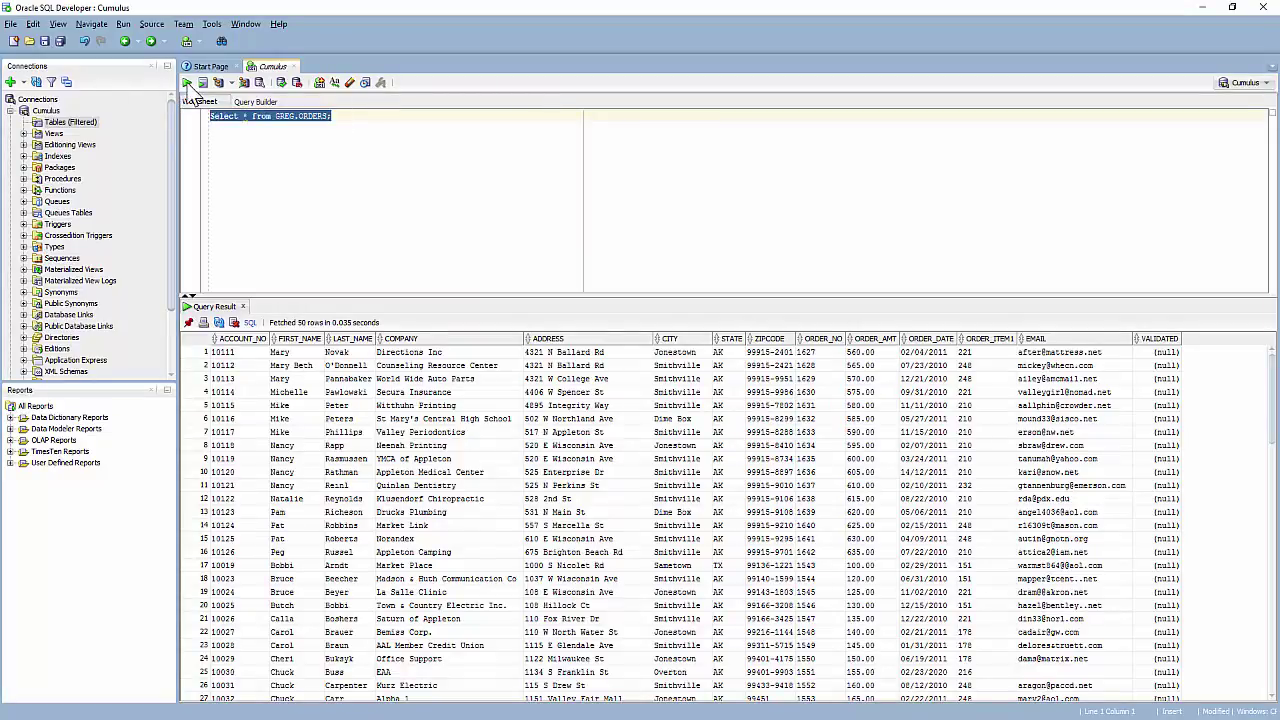
click(187, 83)
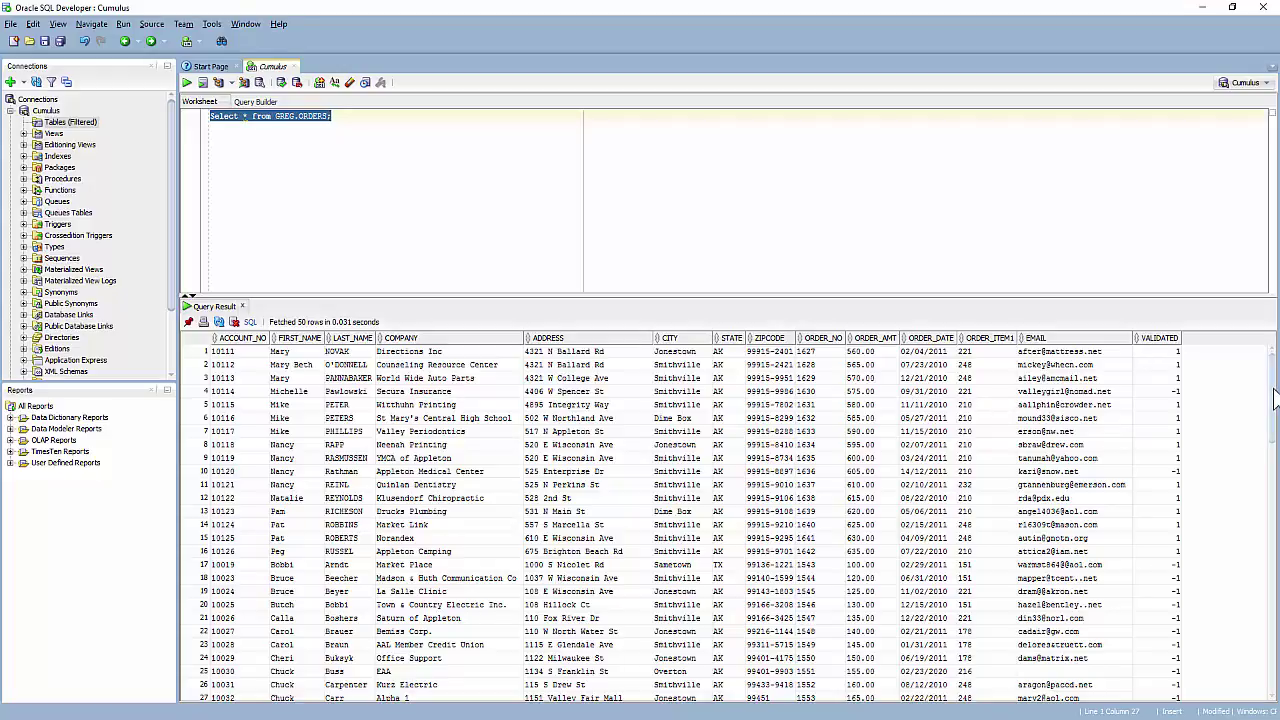
Step: Examine the VALIDATED flags across the returned orders and compare them with order amounts around the 170 threshold
scroll(1274, 400, down, 1)
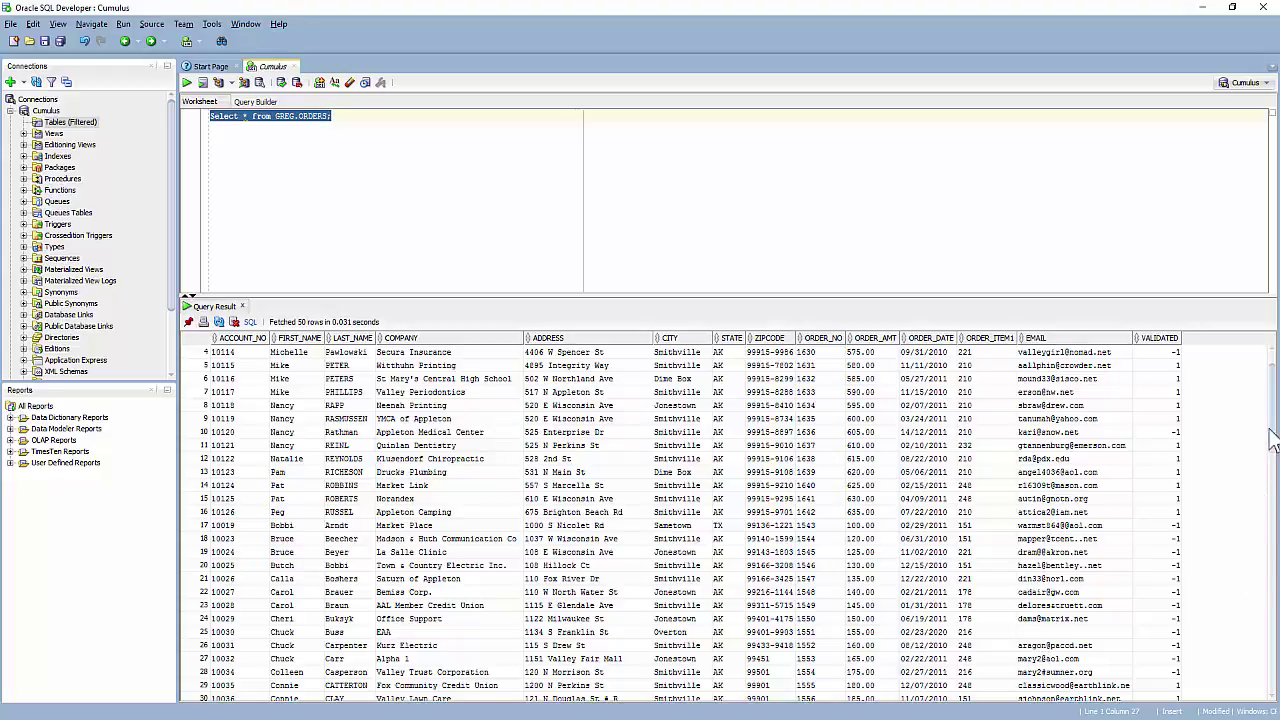
drag(1276, 428, 1273, 540)
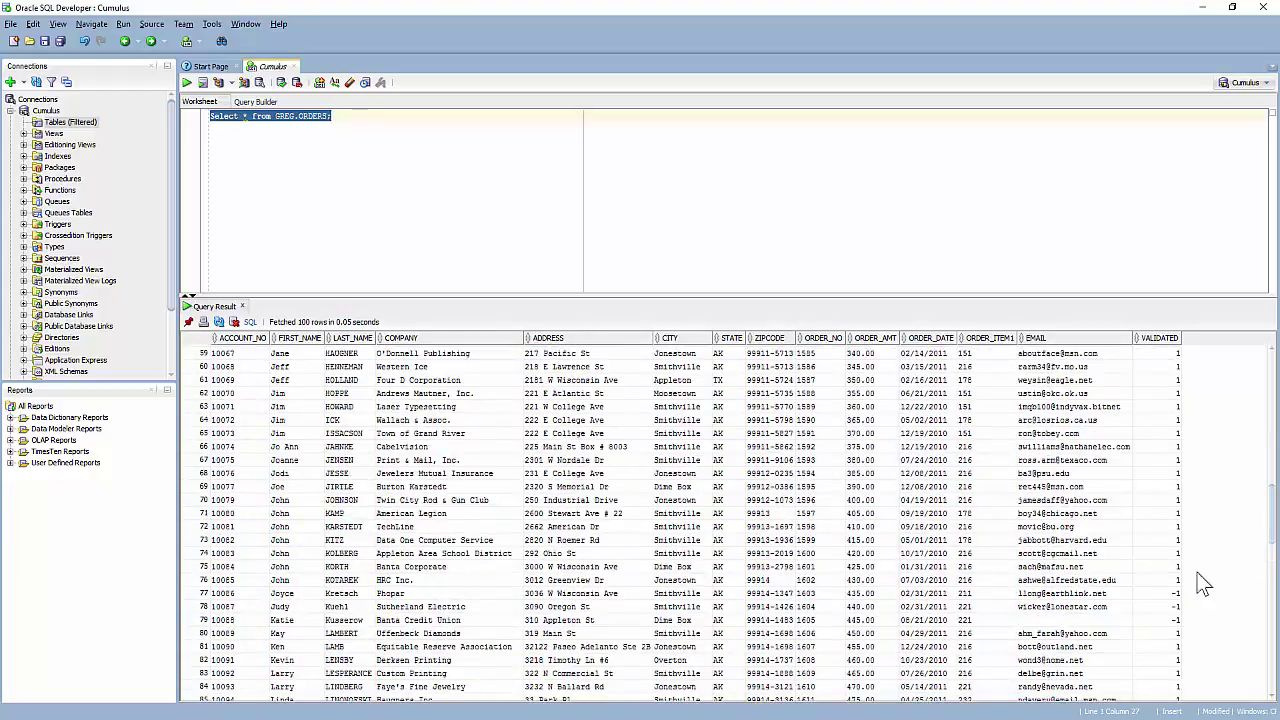
mouse_move(1274, 540)
mouse_down()
mouse_move(1275, 700)
mouse_move(1275, 540)
mouse_up()
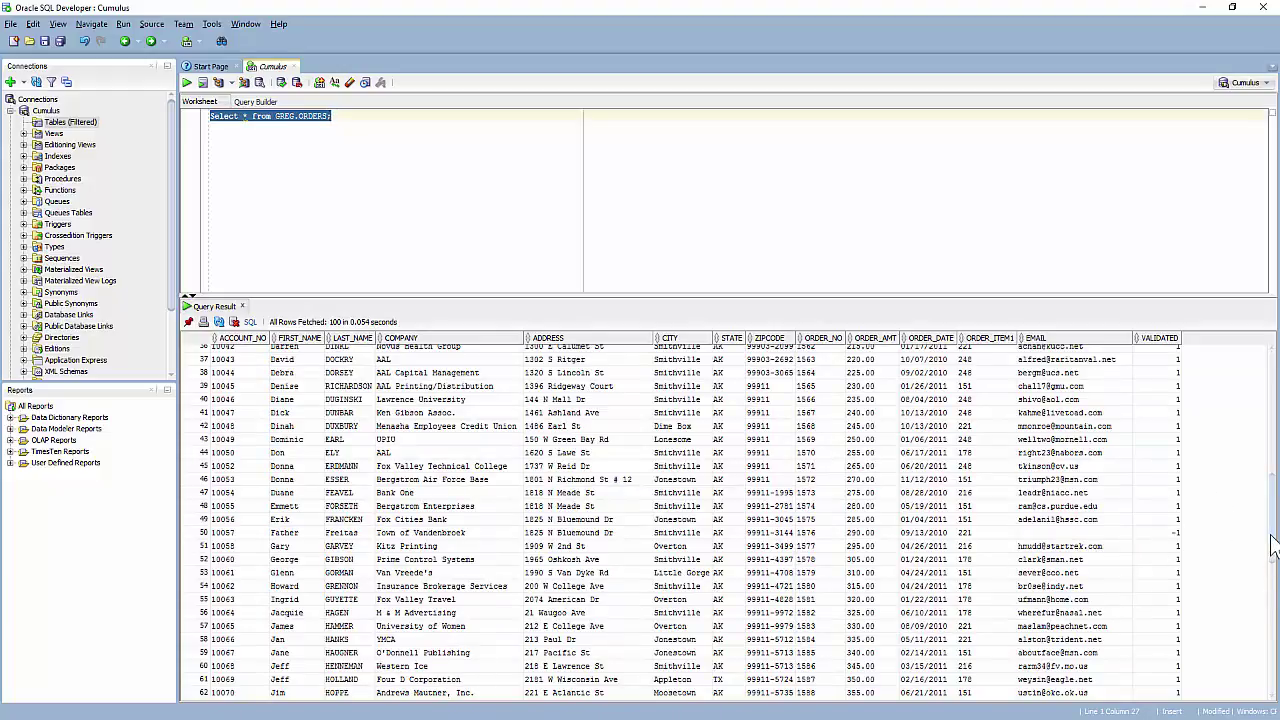
drag(1274, 560, 1276, 483)
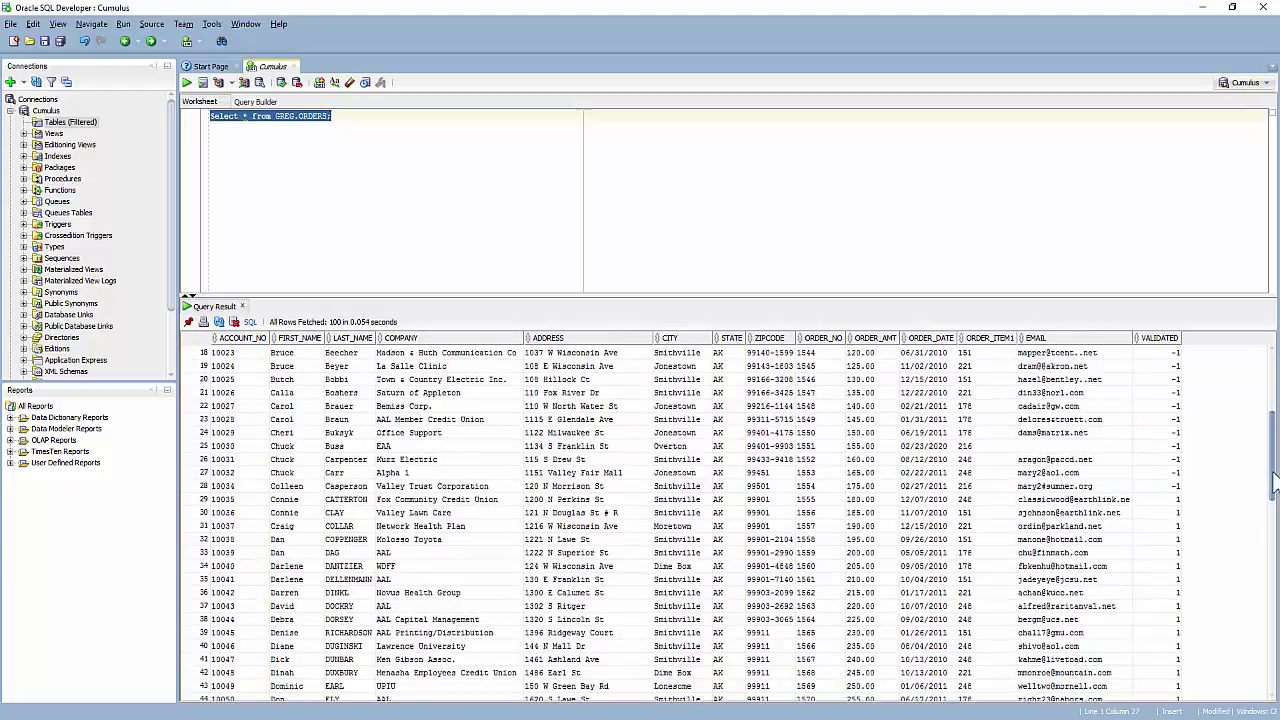
drag(1274, 485, 905, 485)
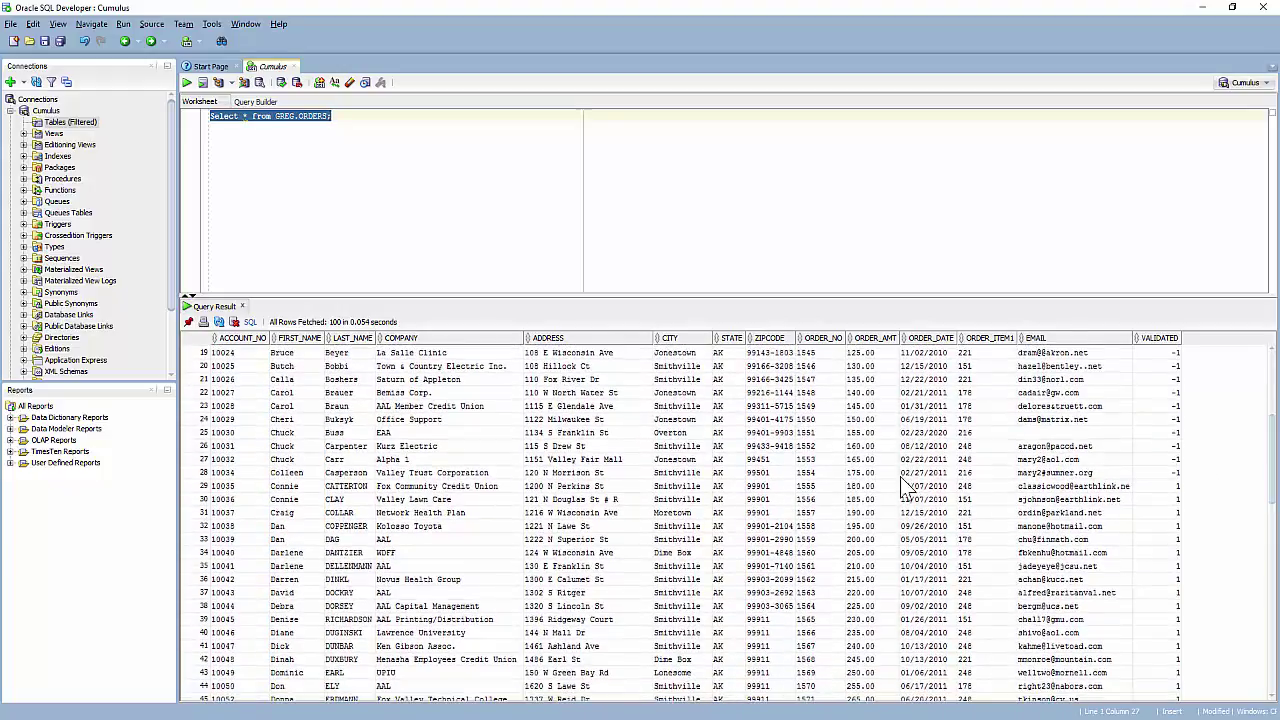
click(853, 461)
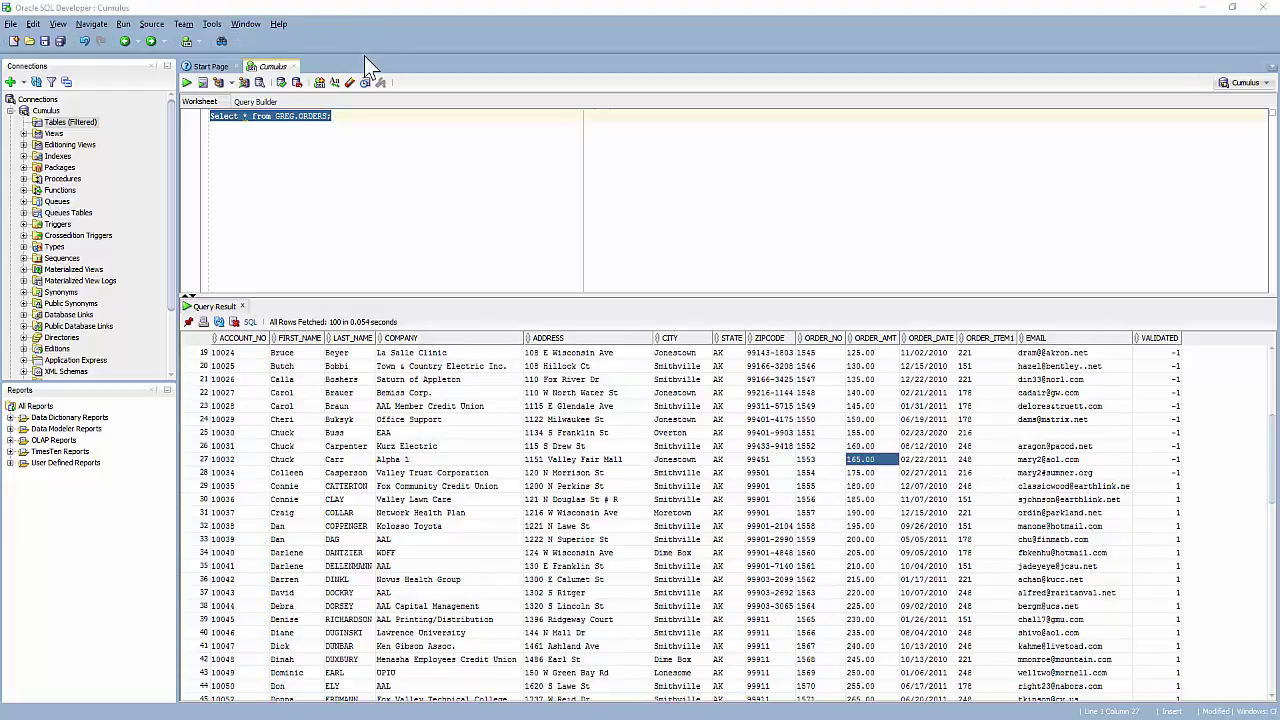
Step: Switch back to the browser and open the m_FindDupsSQL map from the FindDups step of the FindDuplicates process
key(alt+Tab)
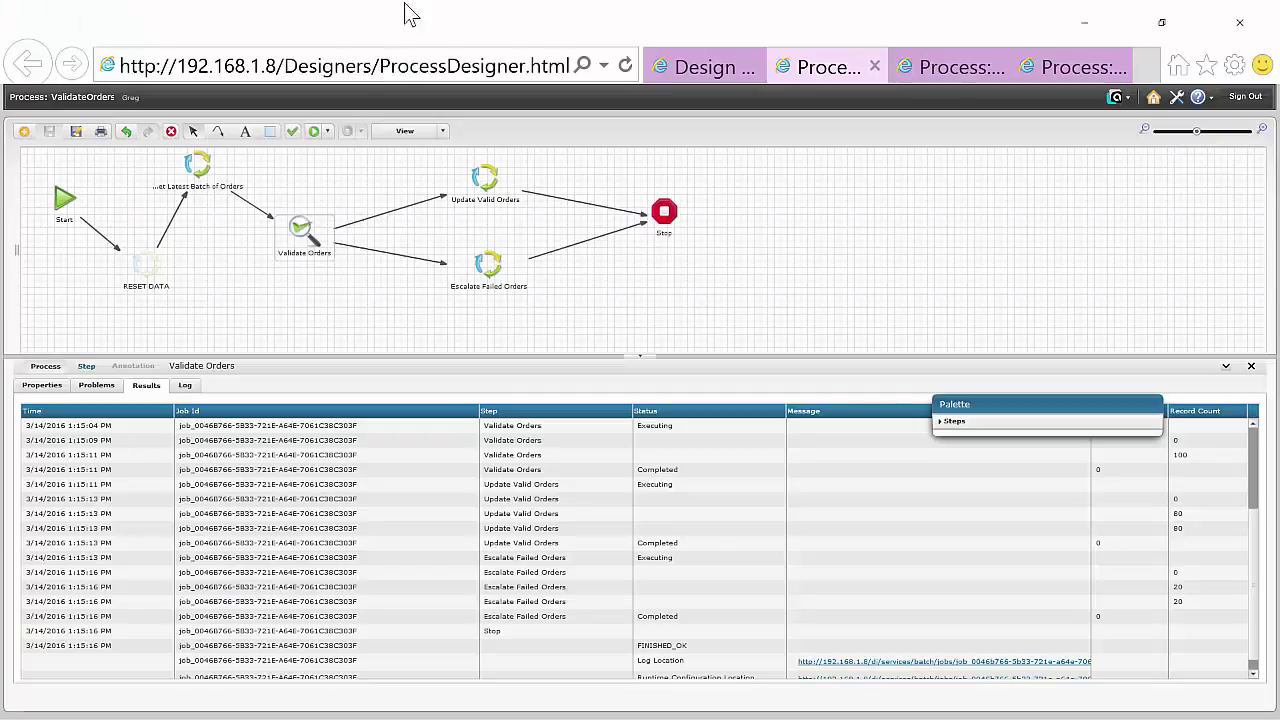
click(953, 78)
click(322, 215)
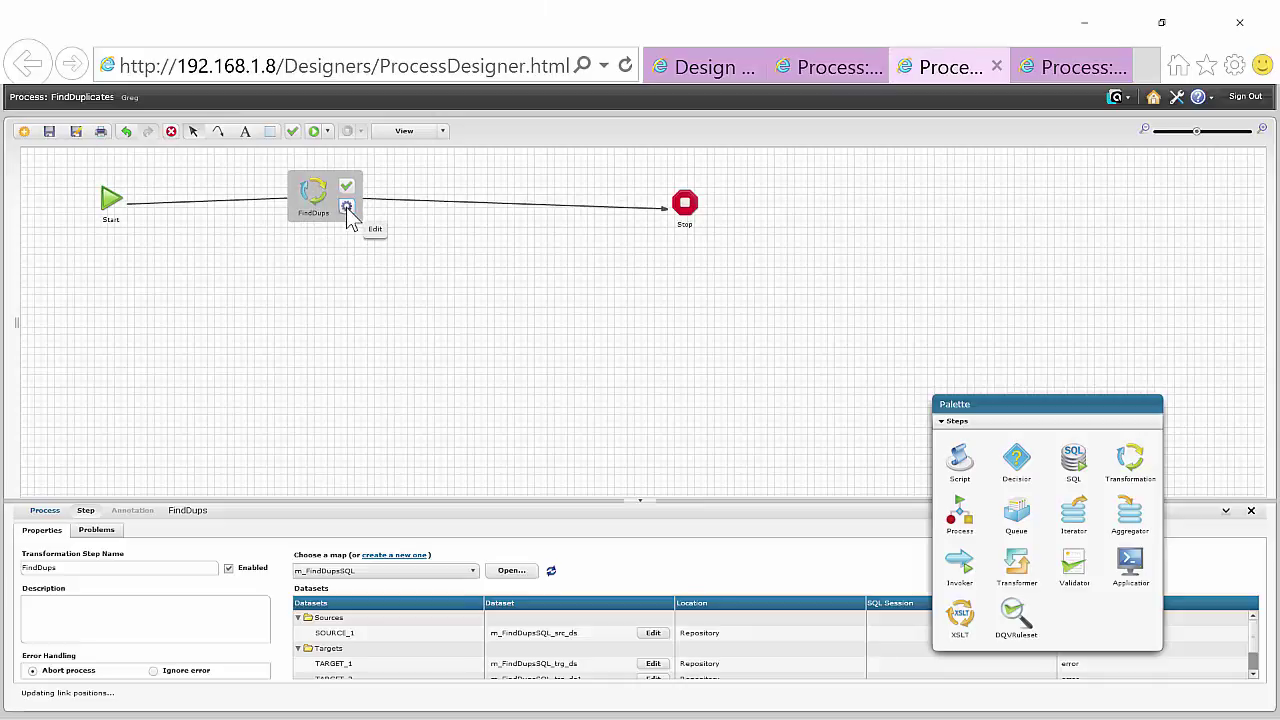
click(347, 207)
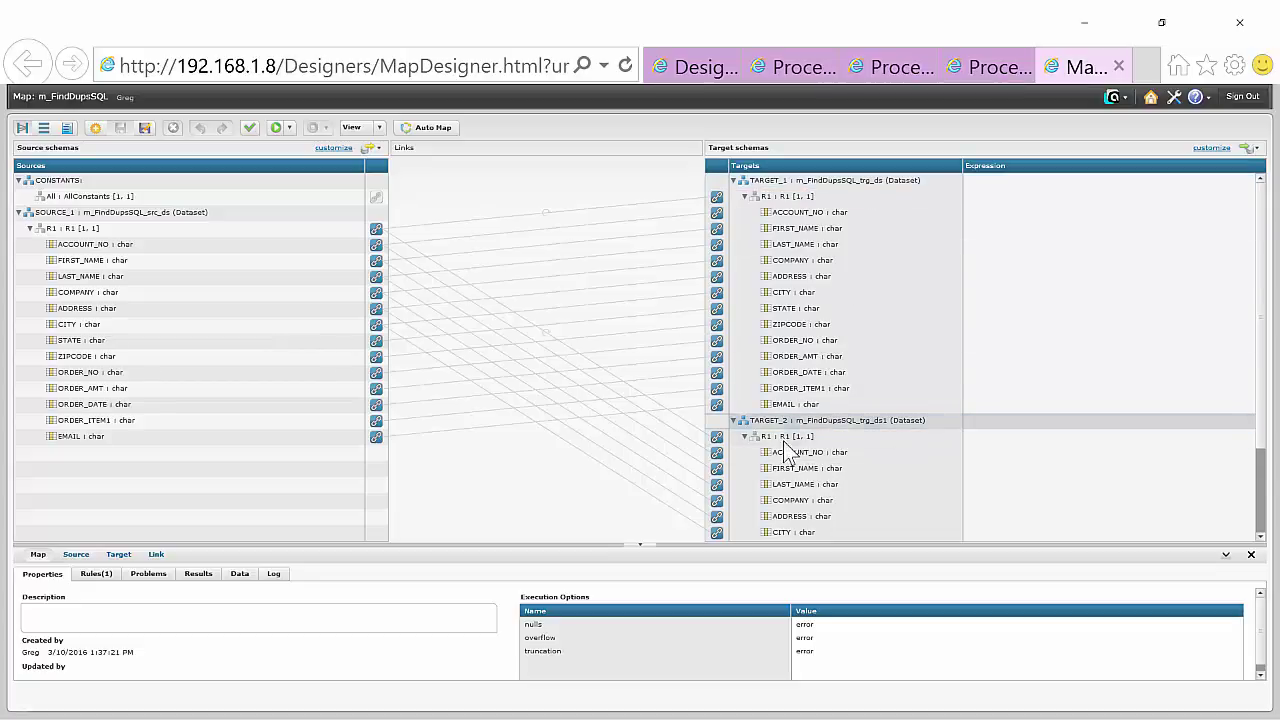
Step: Run the m_FindDupsSQL map and preview the TARGET_1 output data in an enlarged area
click(276, 128)
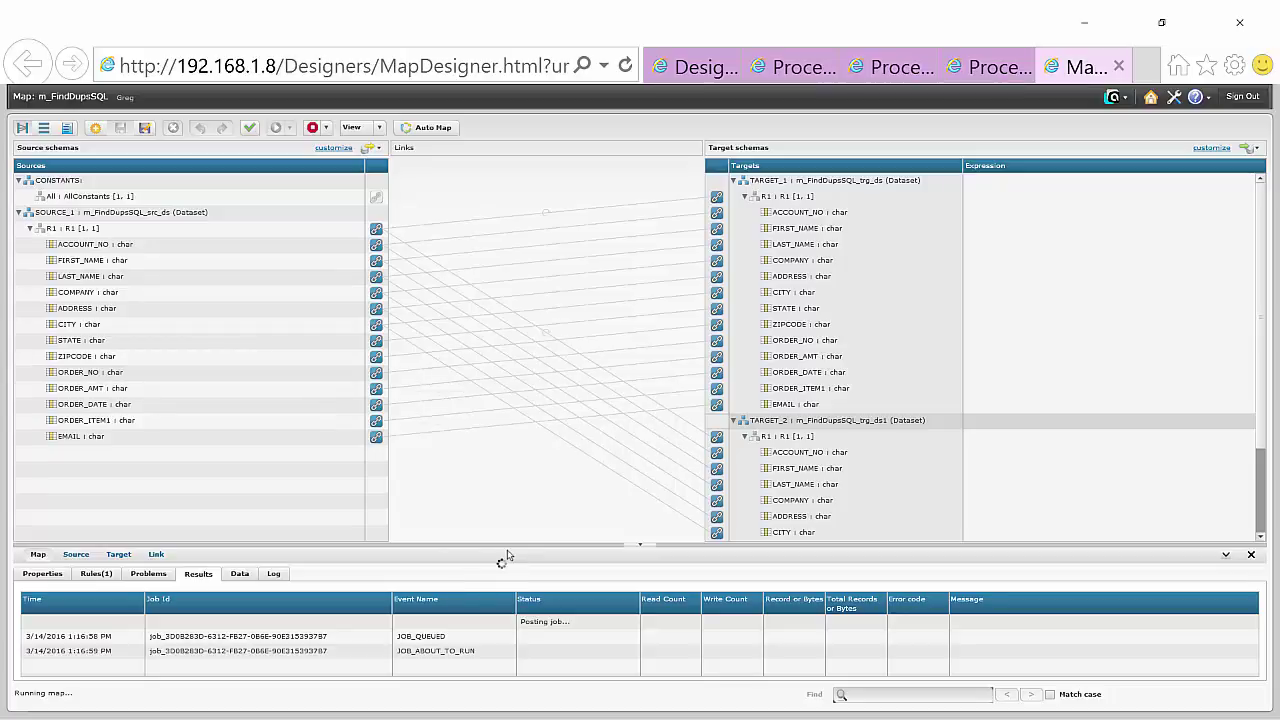
drag(504, 543, 743, 300)
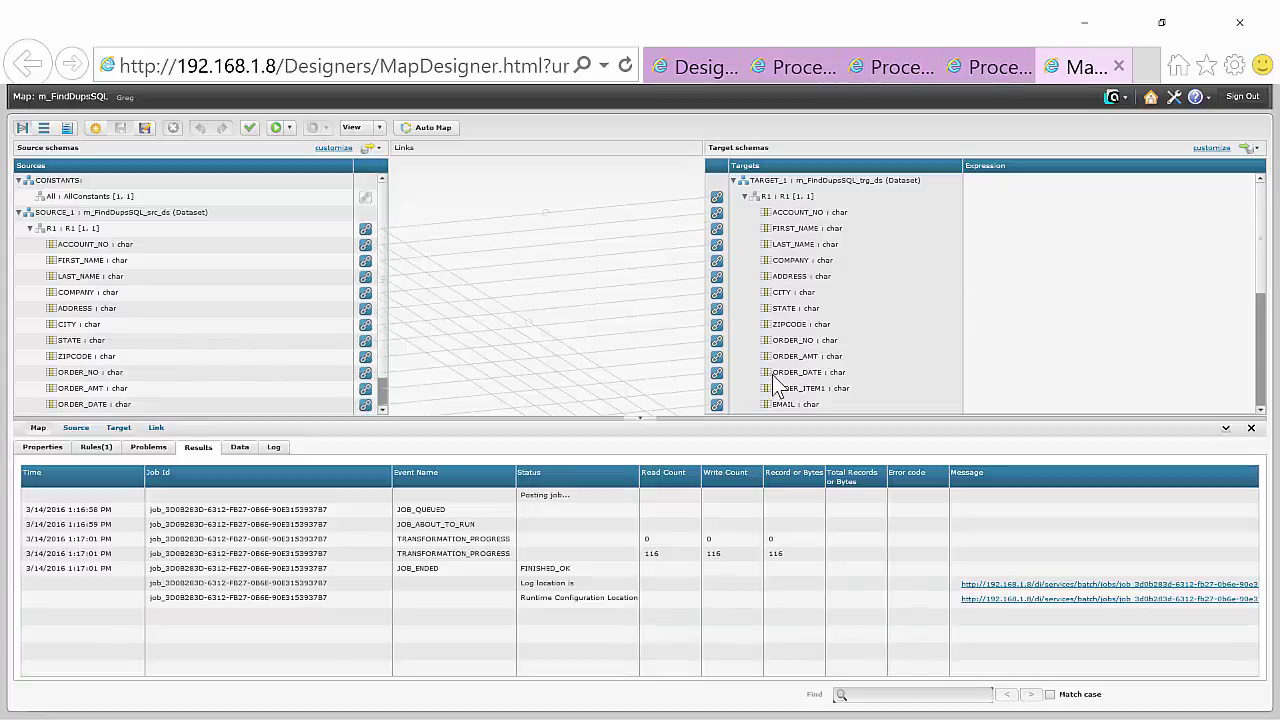
click(239, 447)
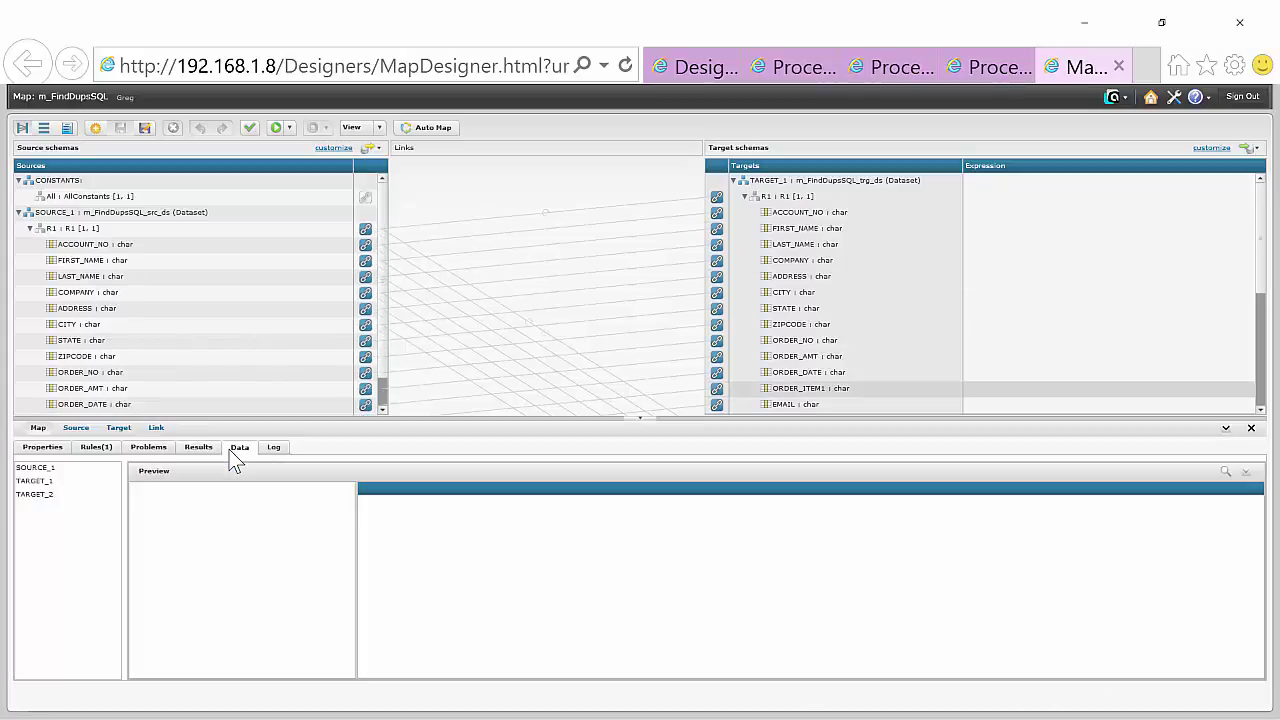
click(33, 483)
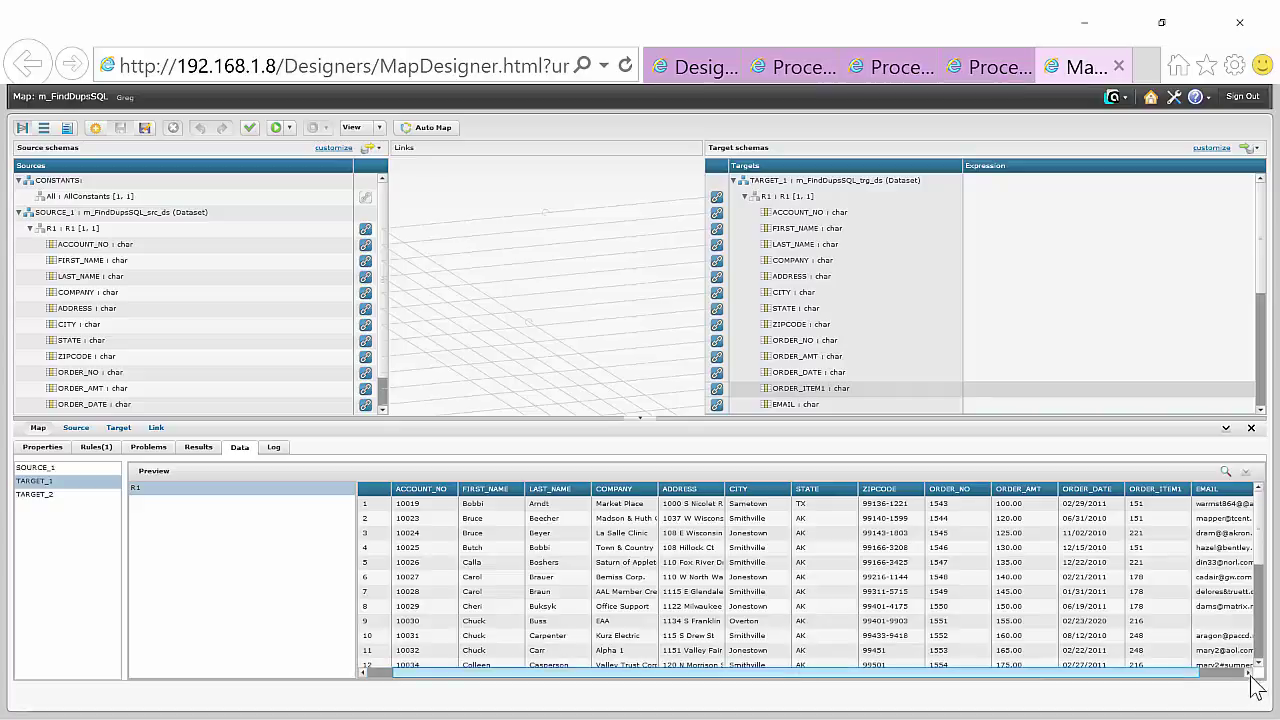
click(1250, 675)
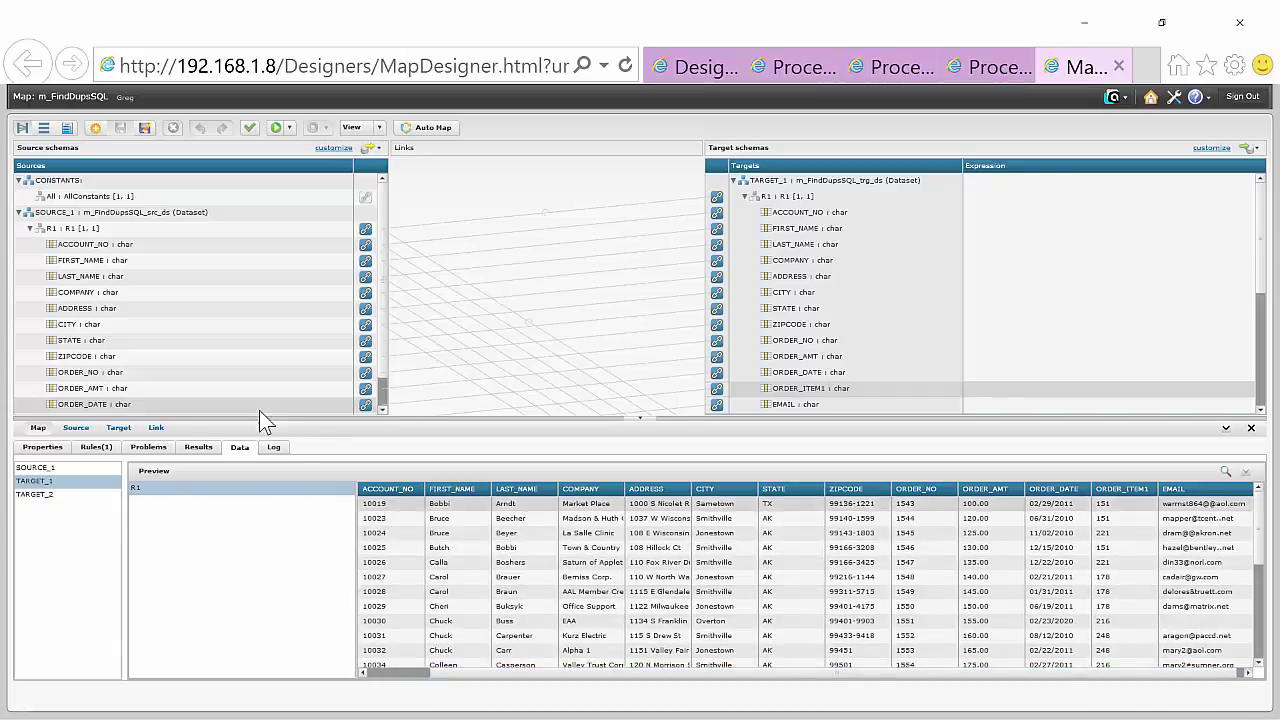
Step: Check the TARGET_2 output records for duplicates and open the TARGET_1 output in the full data browser
click(55, 498)
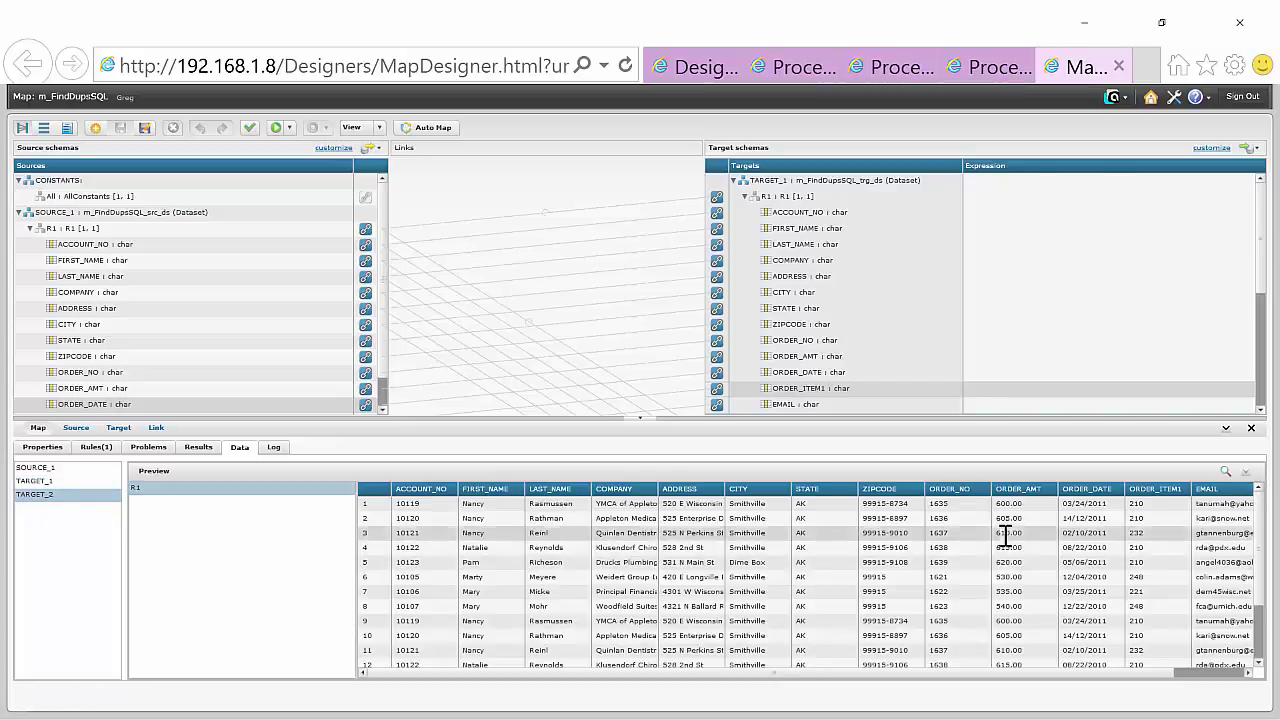
scroll(1256, 560, down, 2)
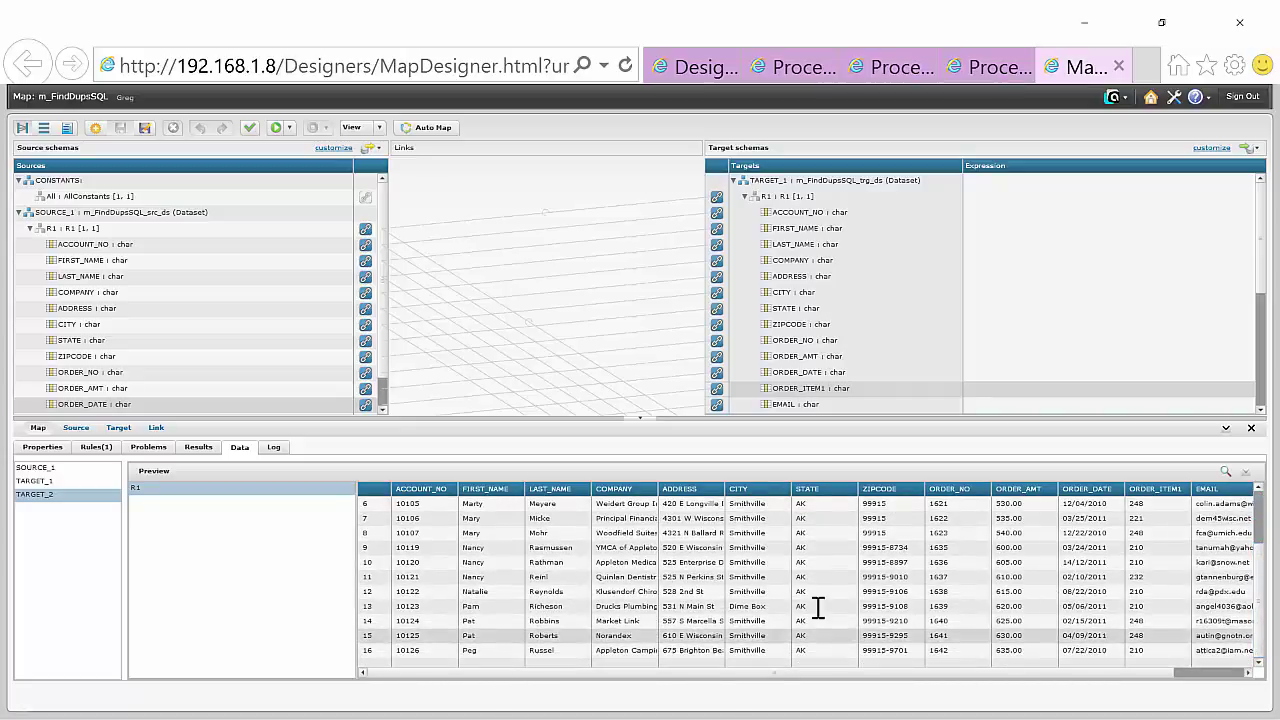
scroll(903, 613, up, 2)
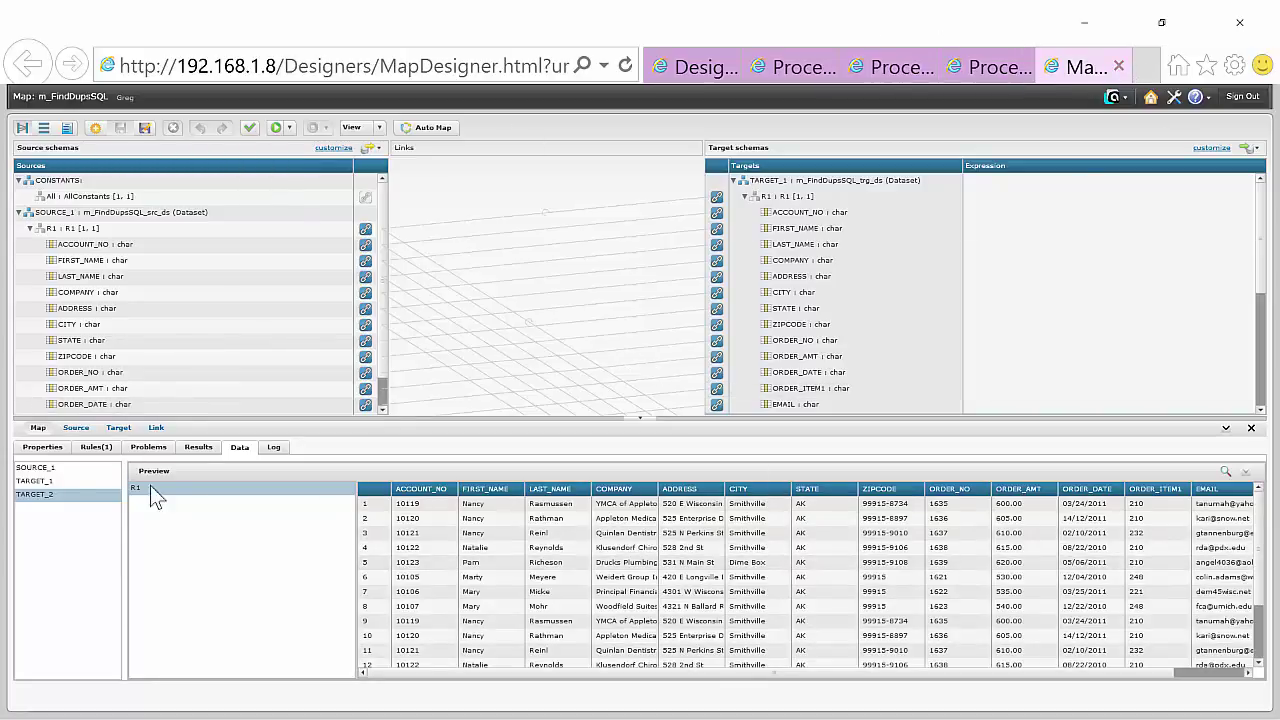
click(61, 483)
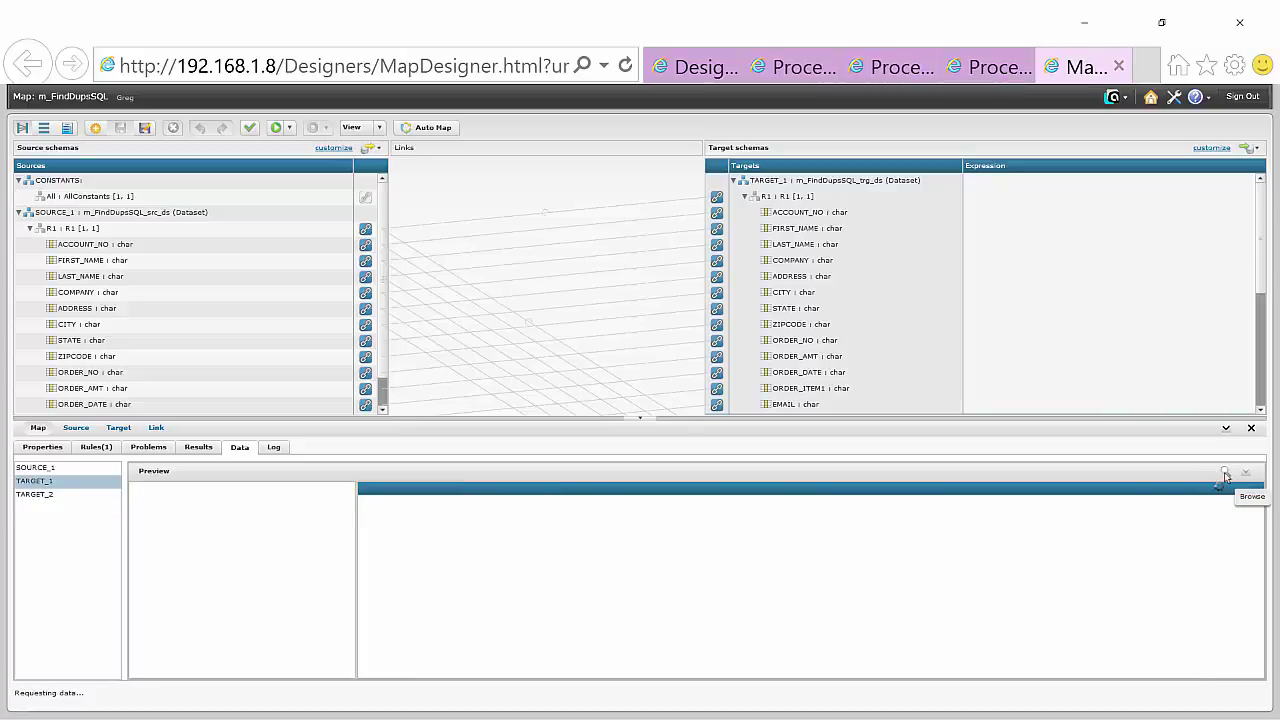
click(1245, 472)
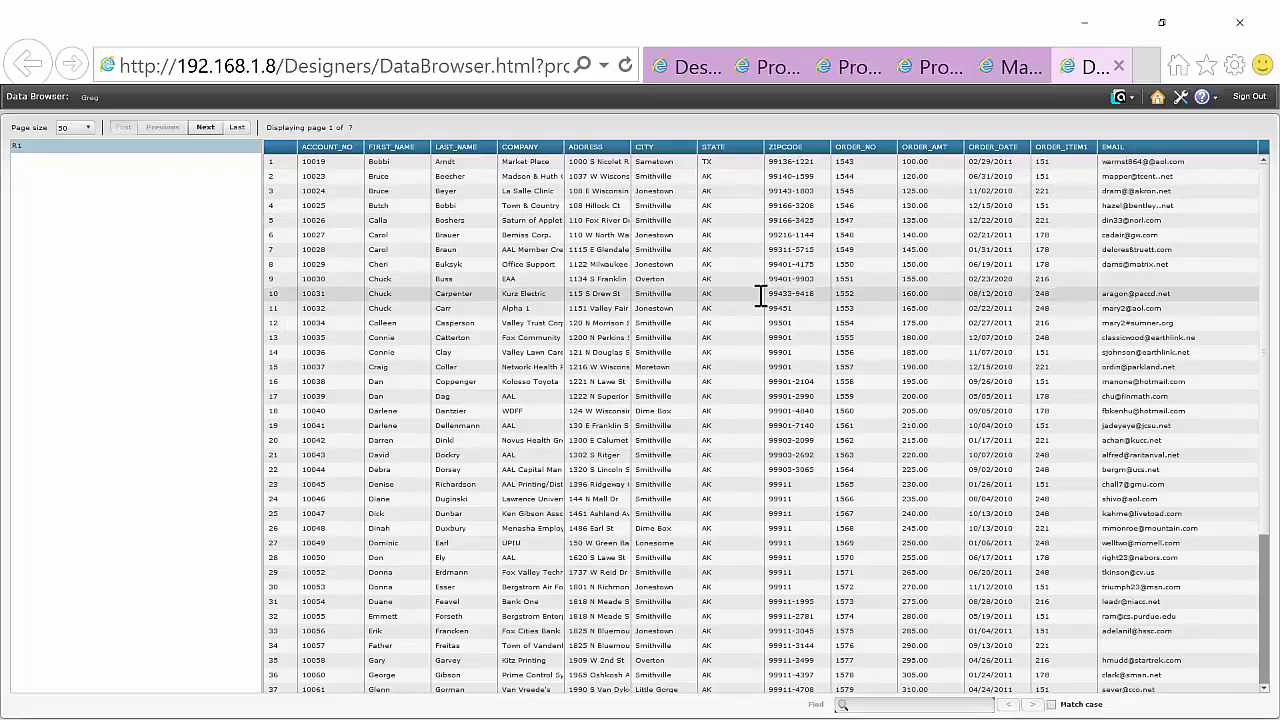
Step: Review the TARGET_1 records through the next page, and close the data browser and the m_FindDupsSQL map
scroll(770, 320, down, 5)
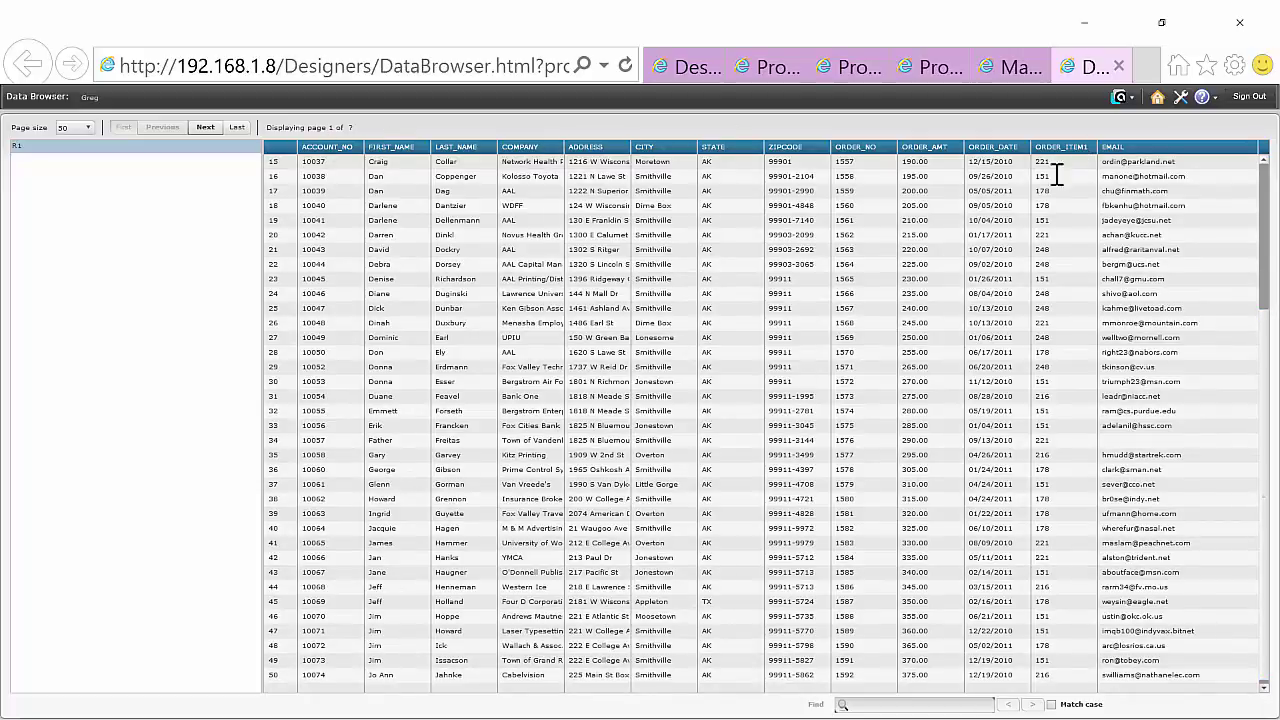
click(196, 128)
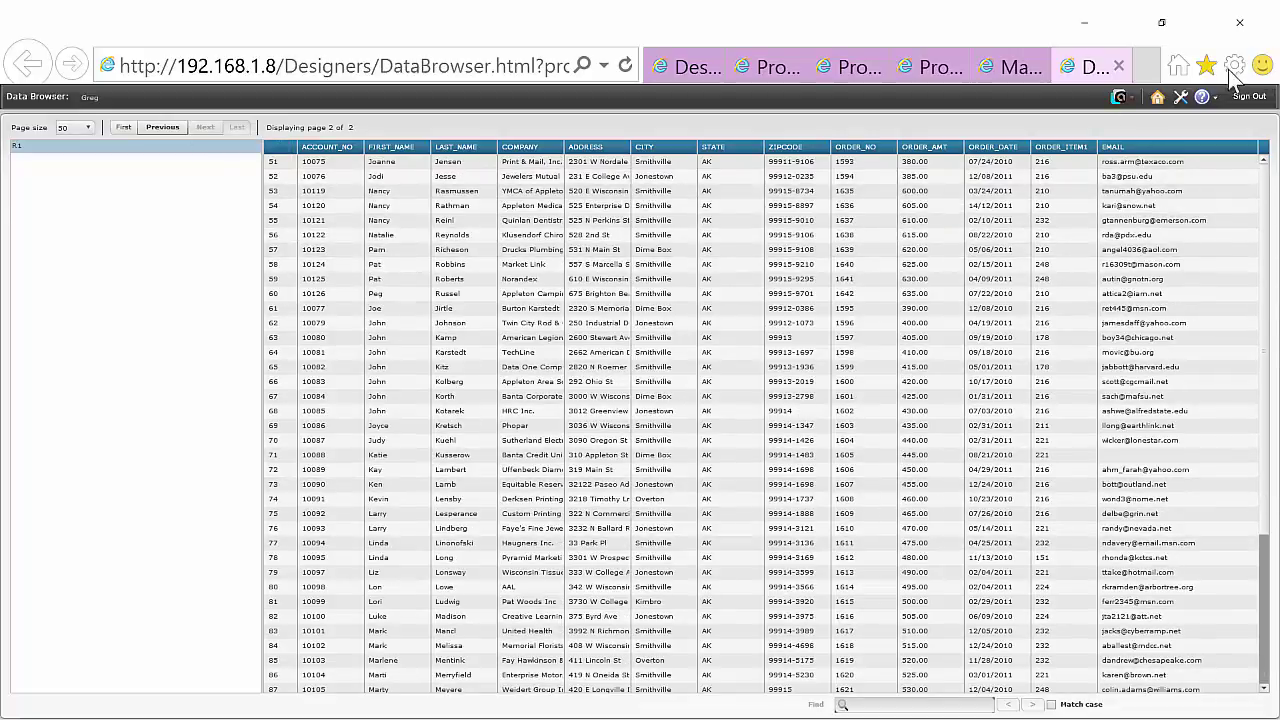
click(1120, 67)
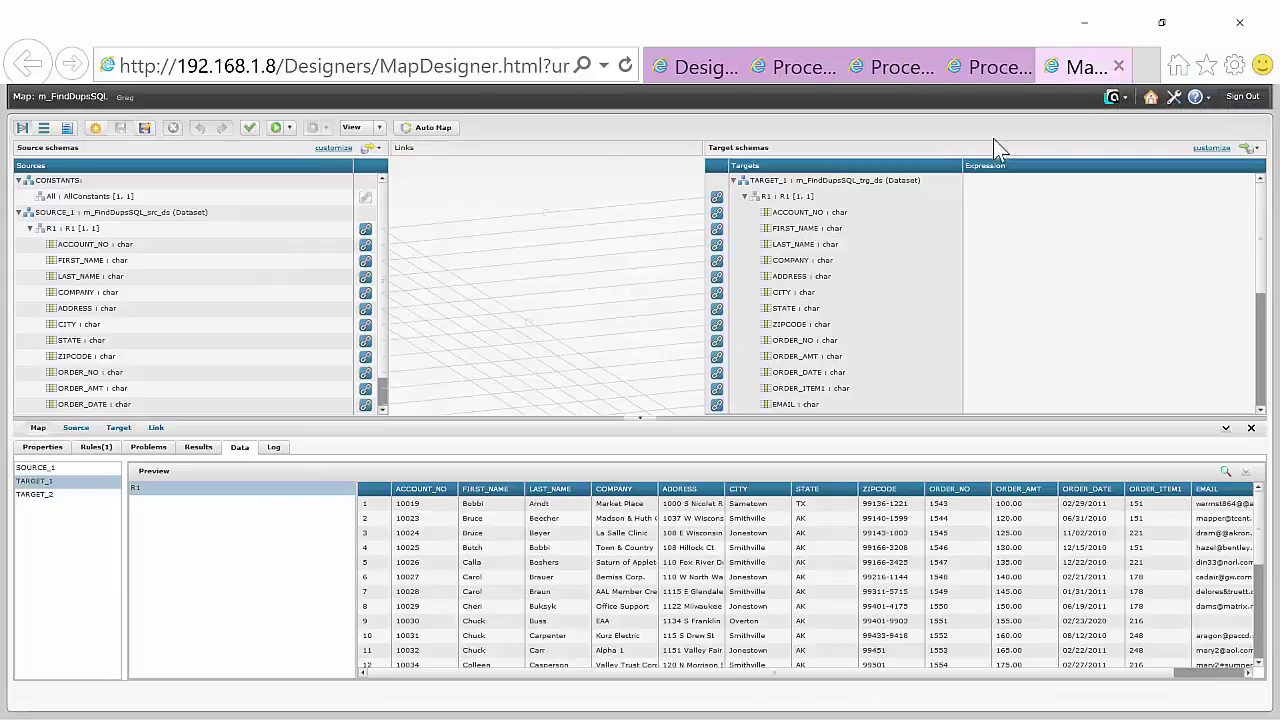
click(1120, 67)
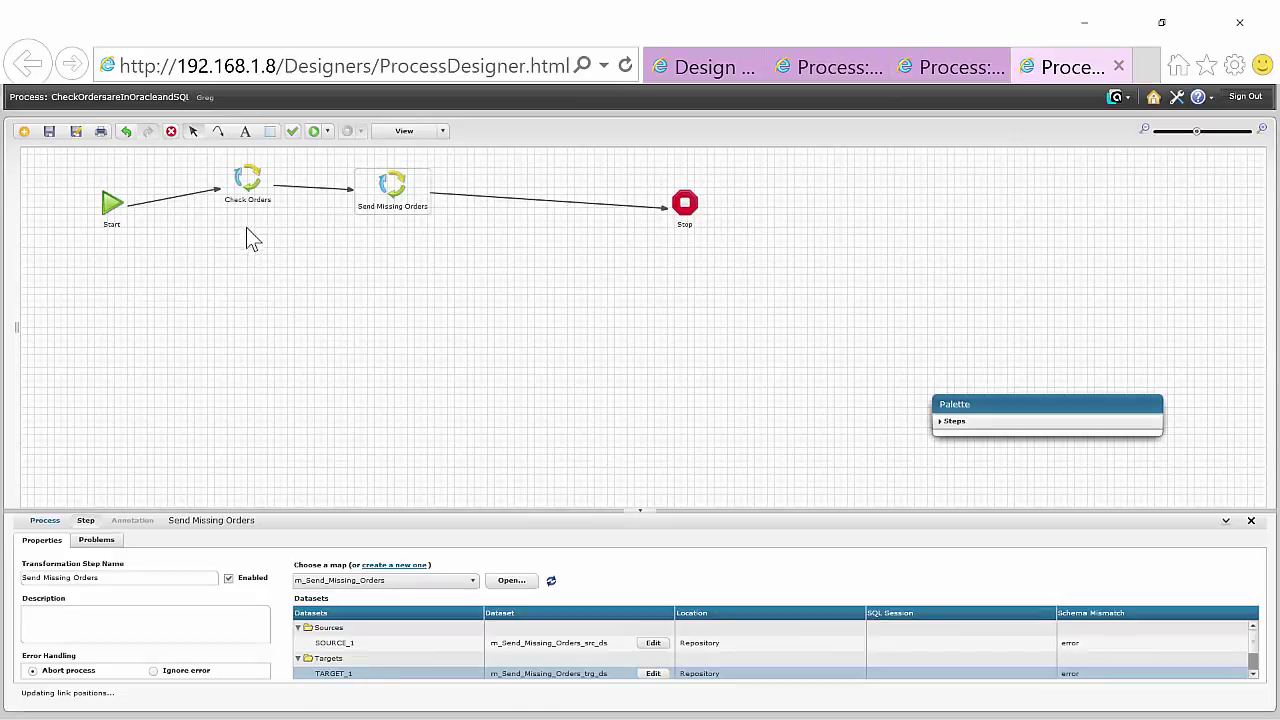
Step: Move the Check Orders and Stop steps below the Start step's level and open the Check Orders step's map
drag(251, 200, 258, 368)
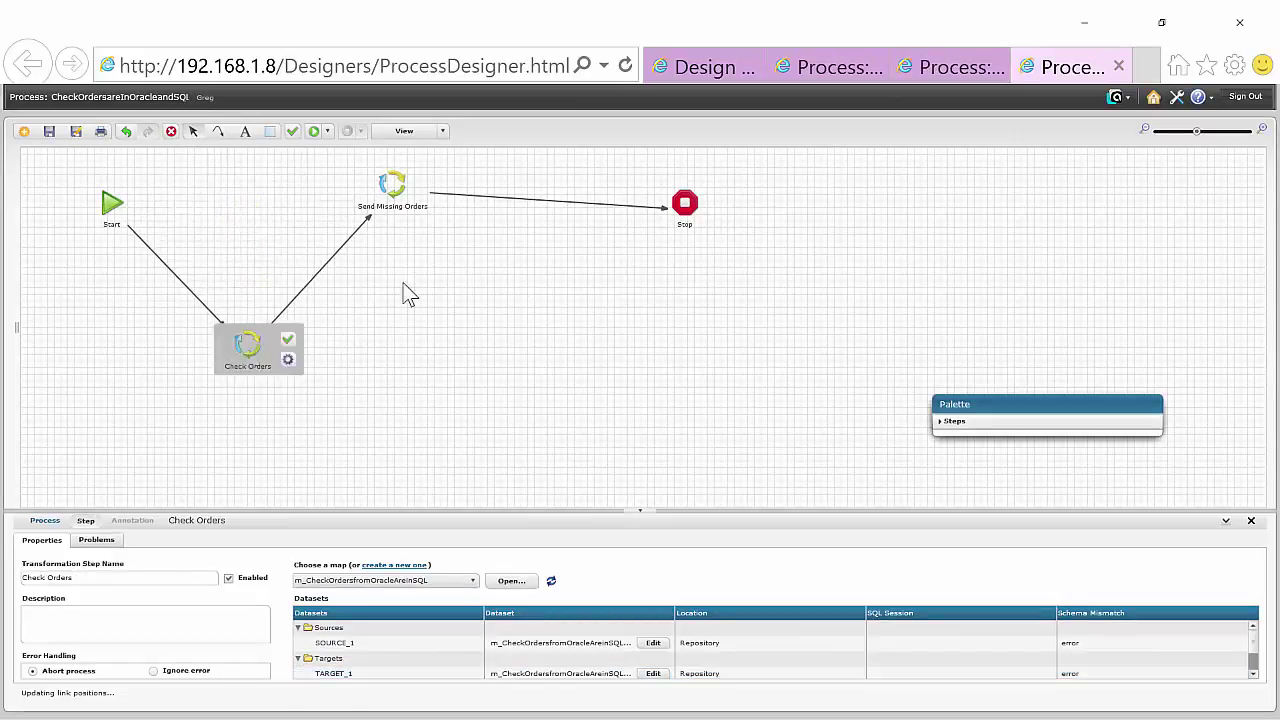
drag(684, 205, 657, 349)
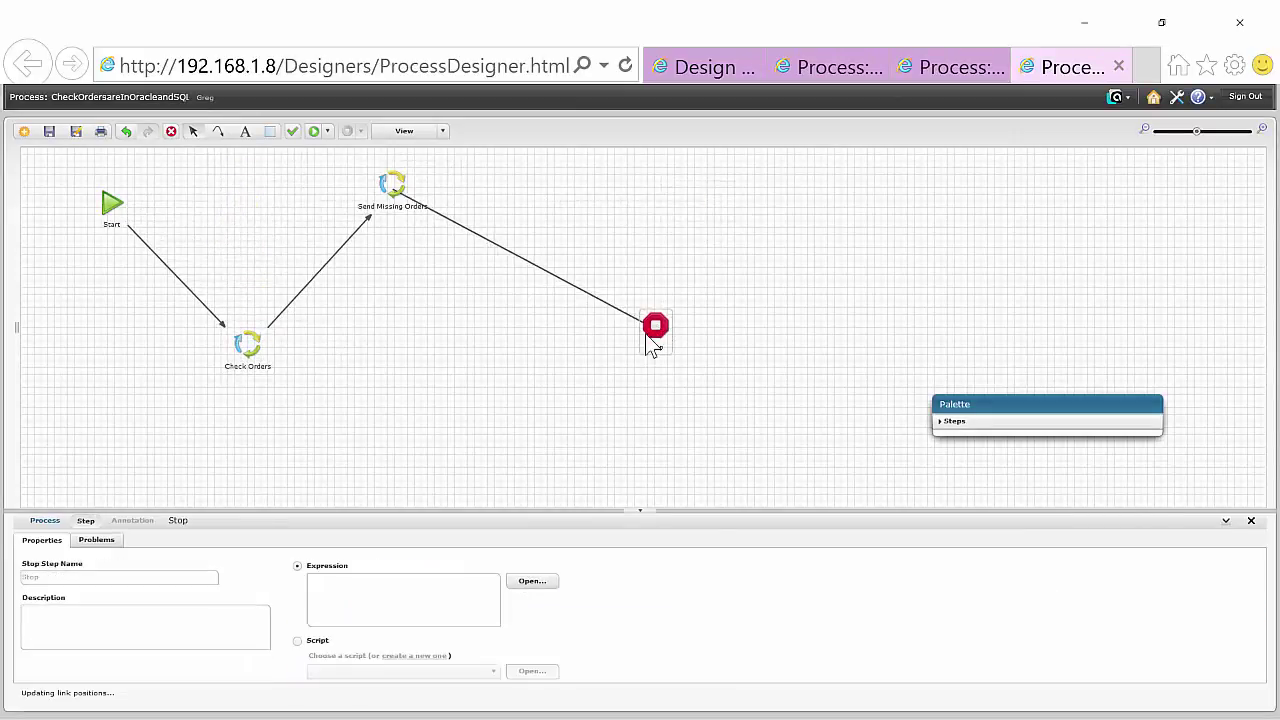
click(251, 360)
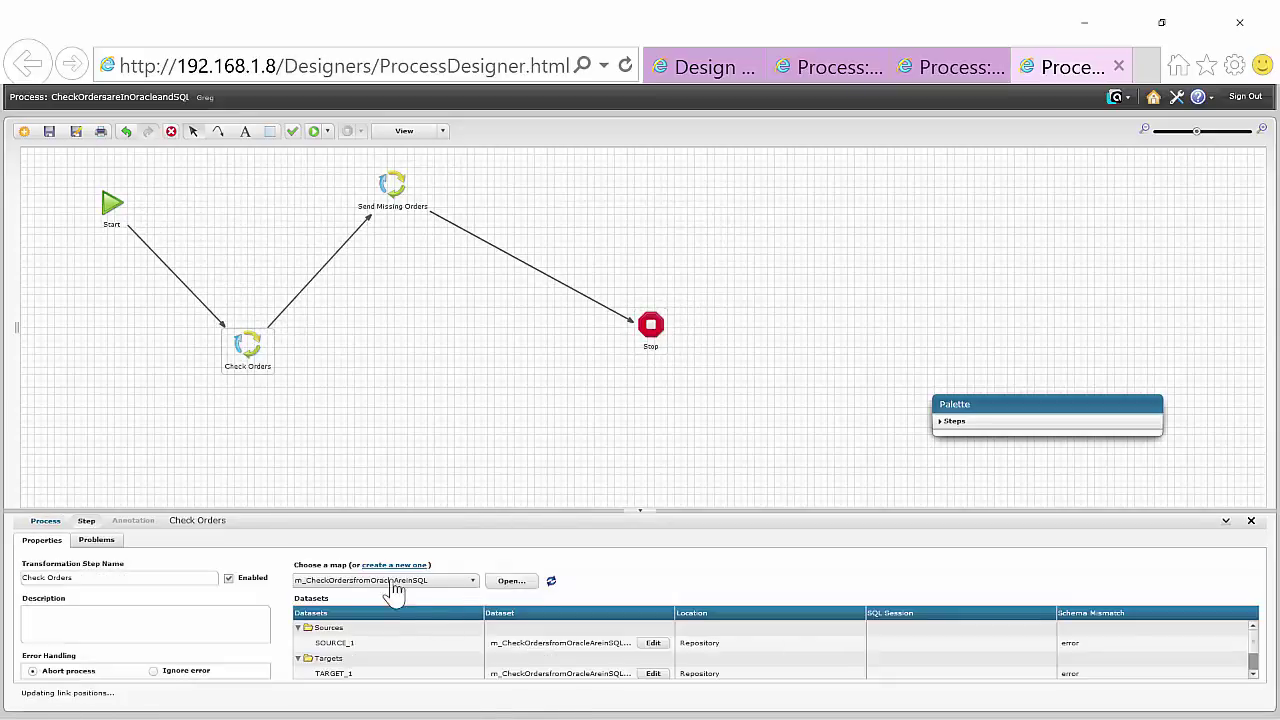
click(511, 580)
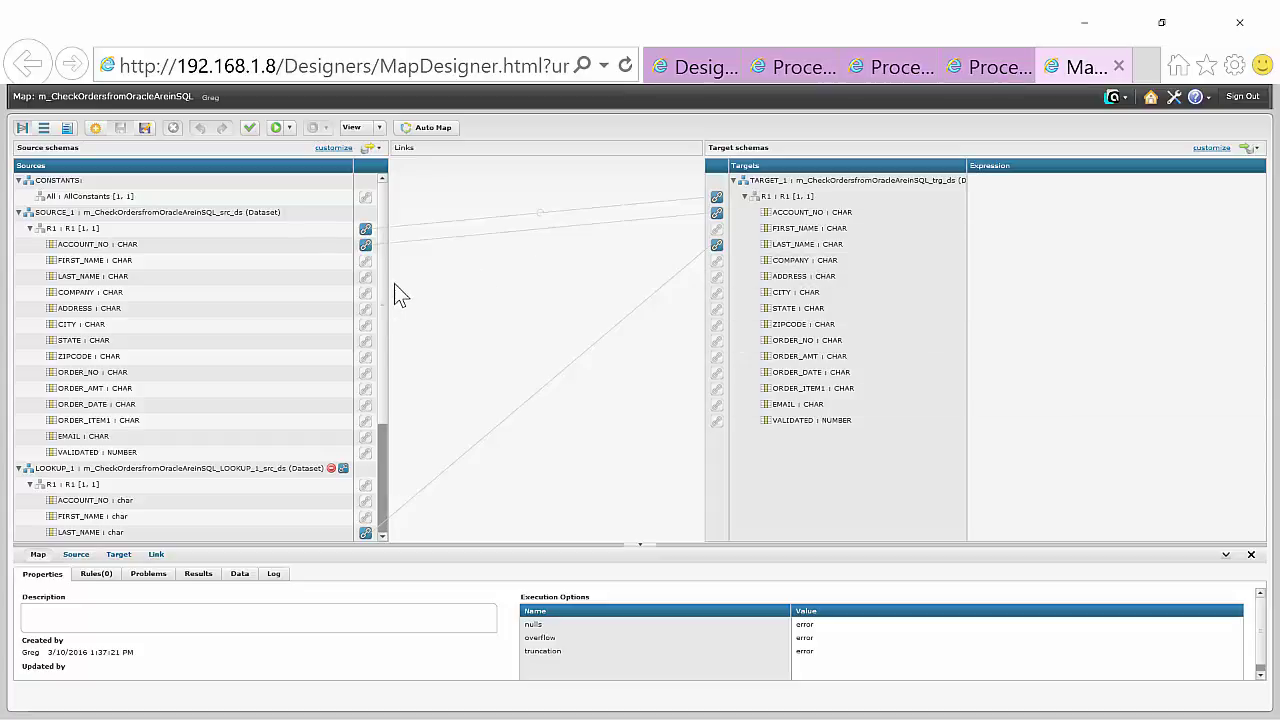
Step: Inspect the LOOKUP_1 lookup mapping and its SOURCE_1 record link, and close the m_CheckOrdersfromOracleAreinSQL map
scroll(385, 361, down, 3)
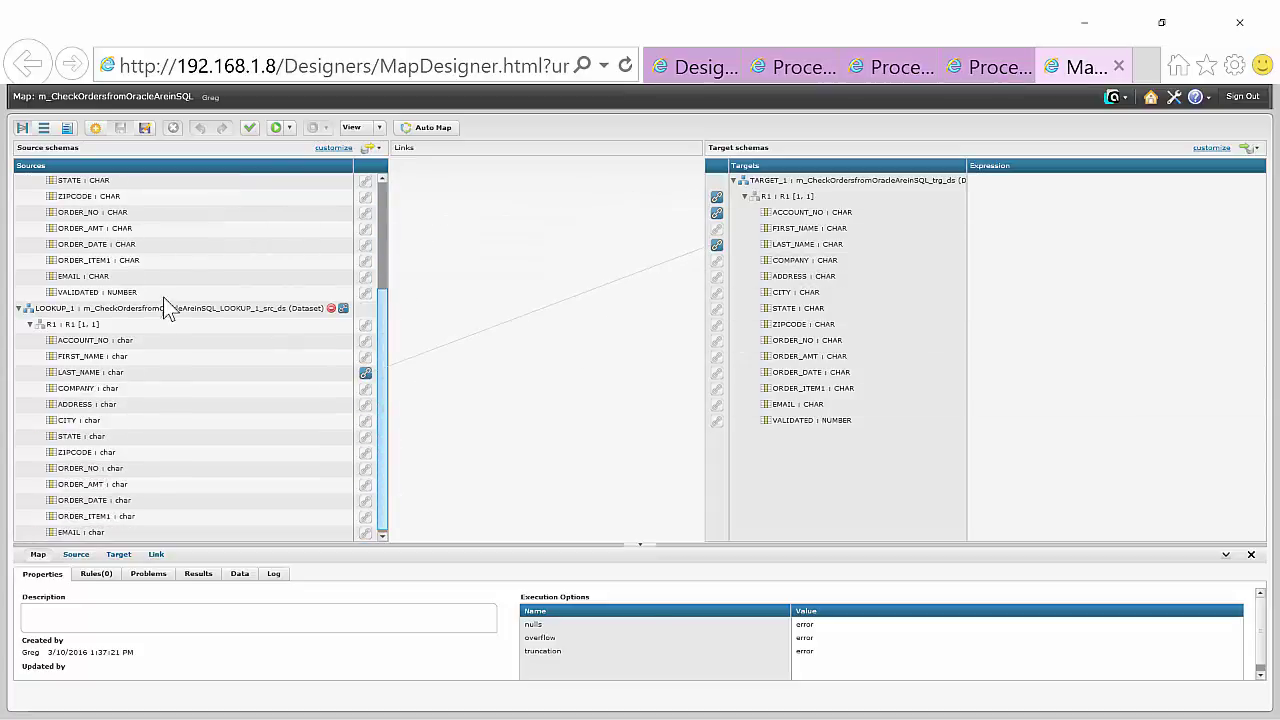
click(343, 310)
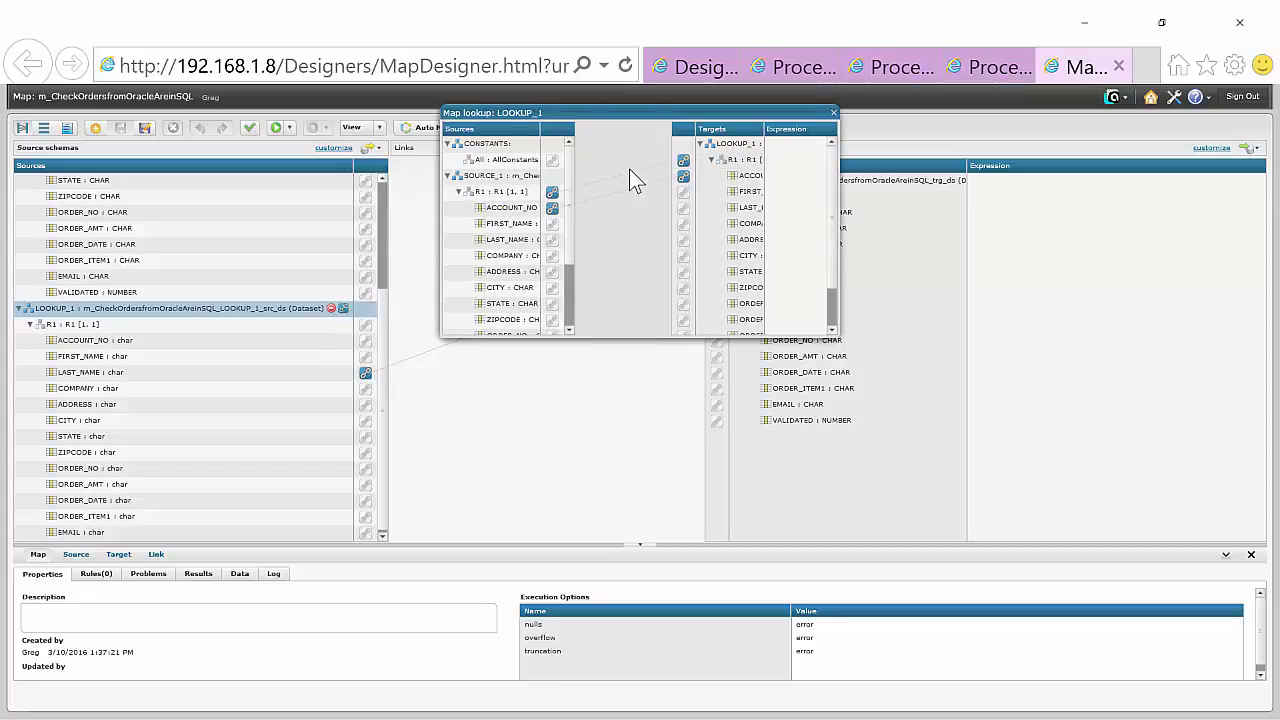
click(629, 171)
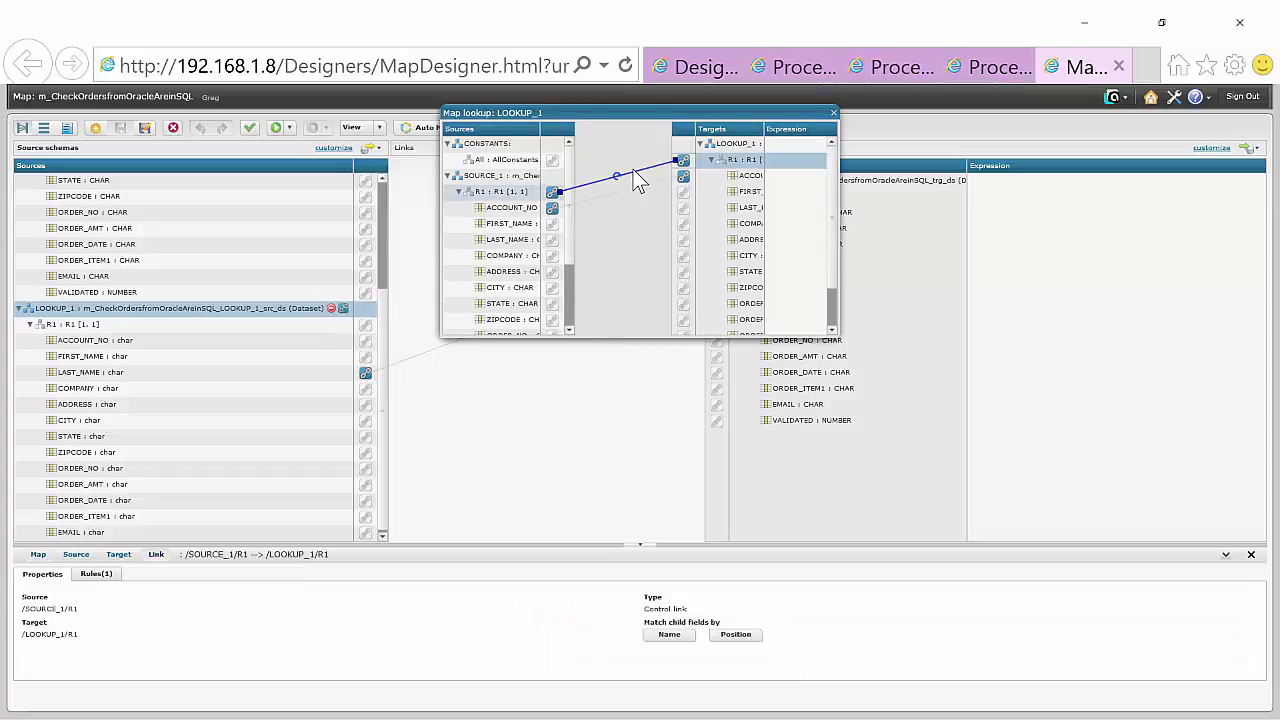
click(834, 114)
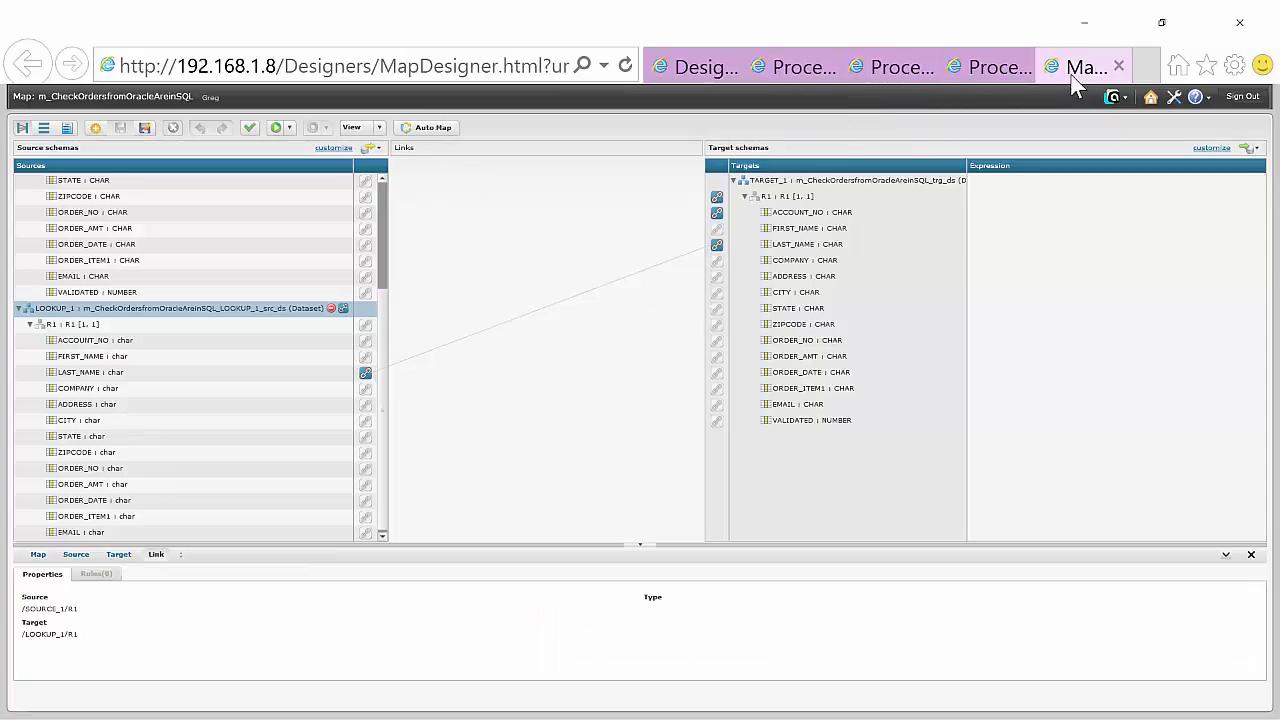
click(1119, 67)
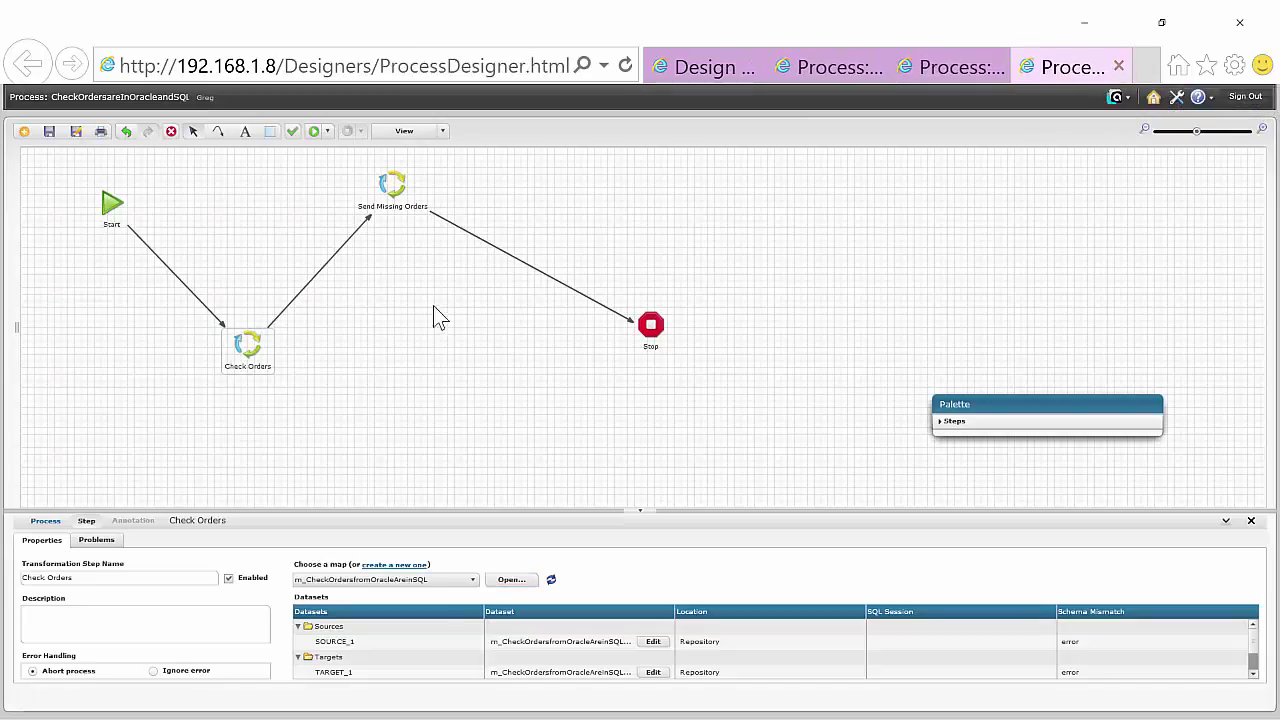
Step: Run the CheckOrdersareInOracleandSQL process and enlarge the area showing its results
click(403, 195)
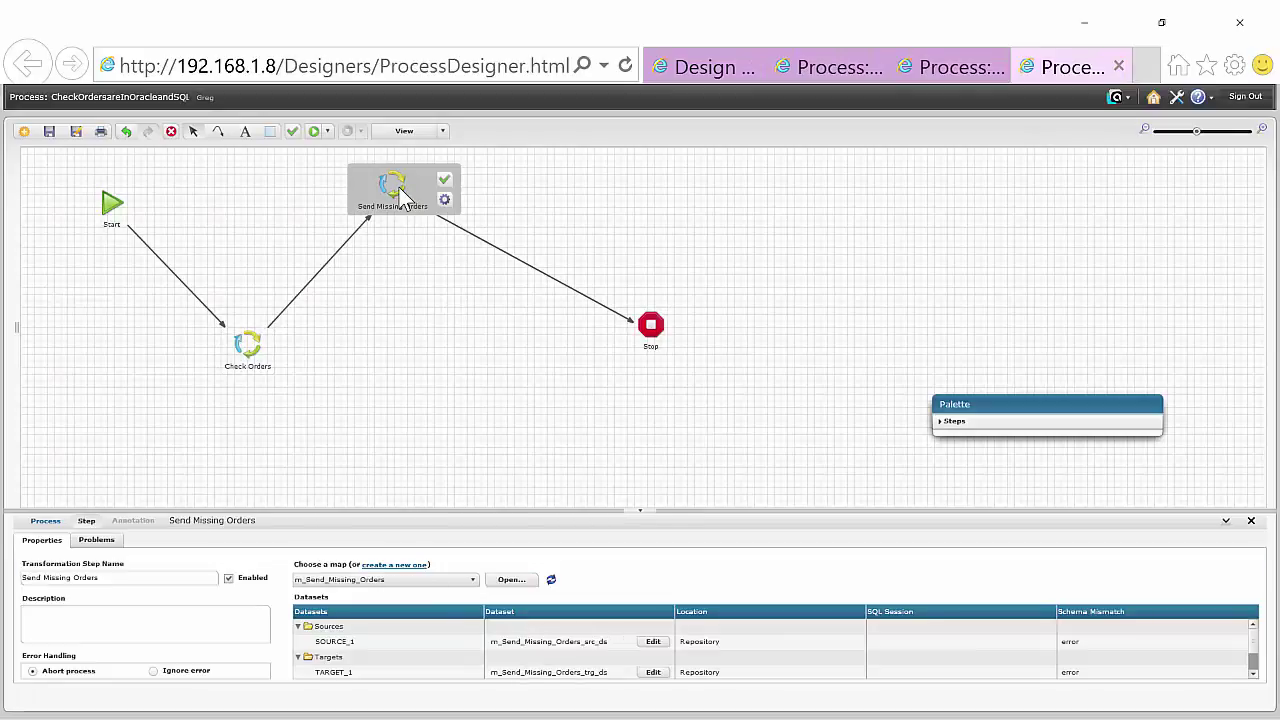
click(316, 137)
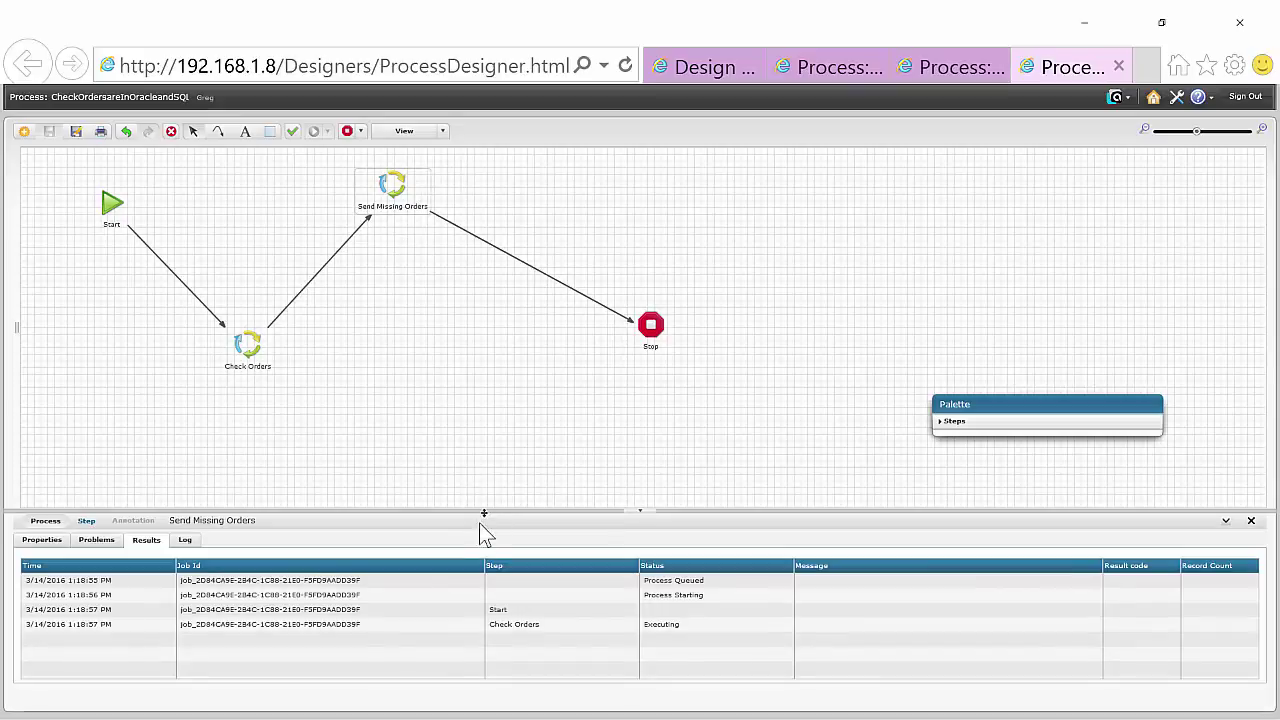
drag(478, 513, 512, 328)
Step: Open the m_Send_Missing_Orders_trg_ds target dataset used by TARGET_1 of the Send Missing Orders step
click(392, 190)
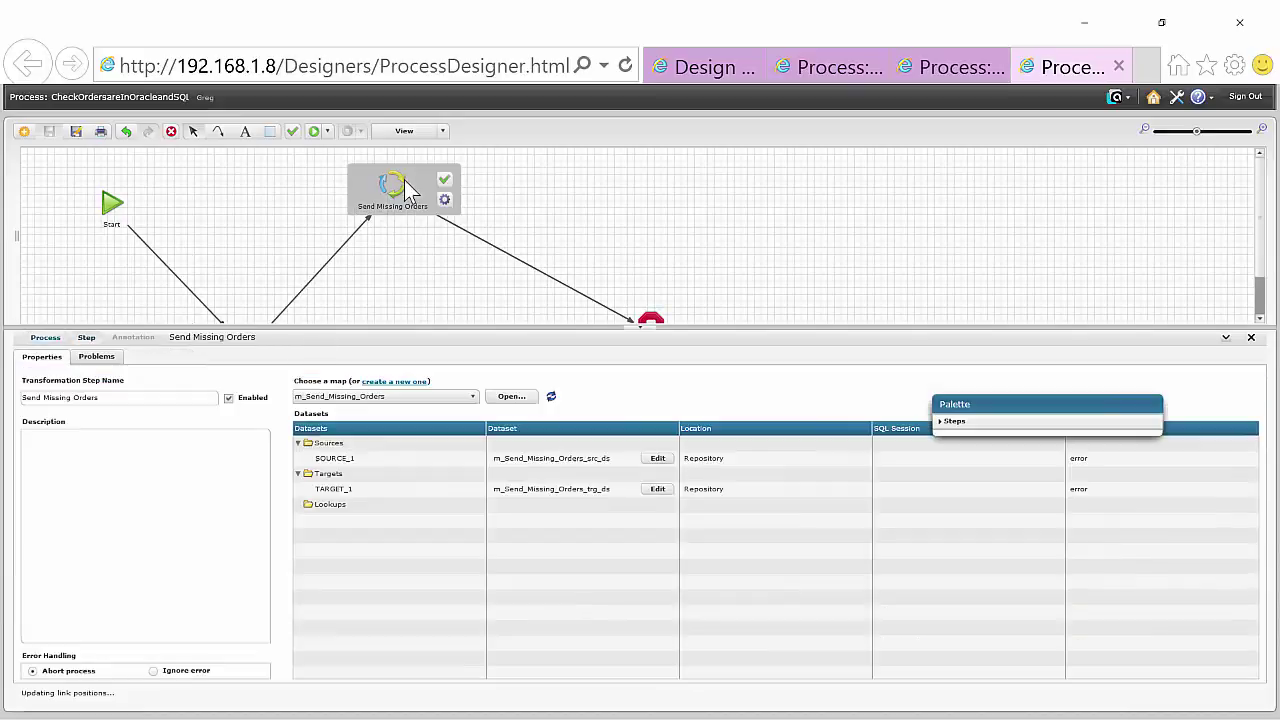
click(657, 489)
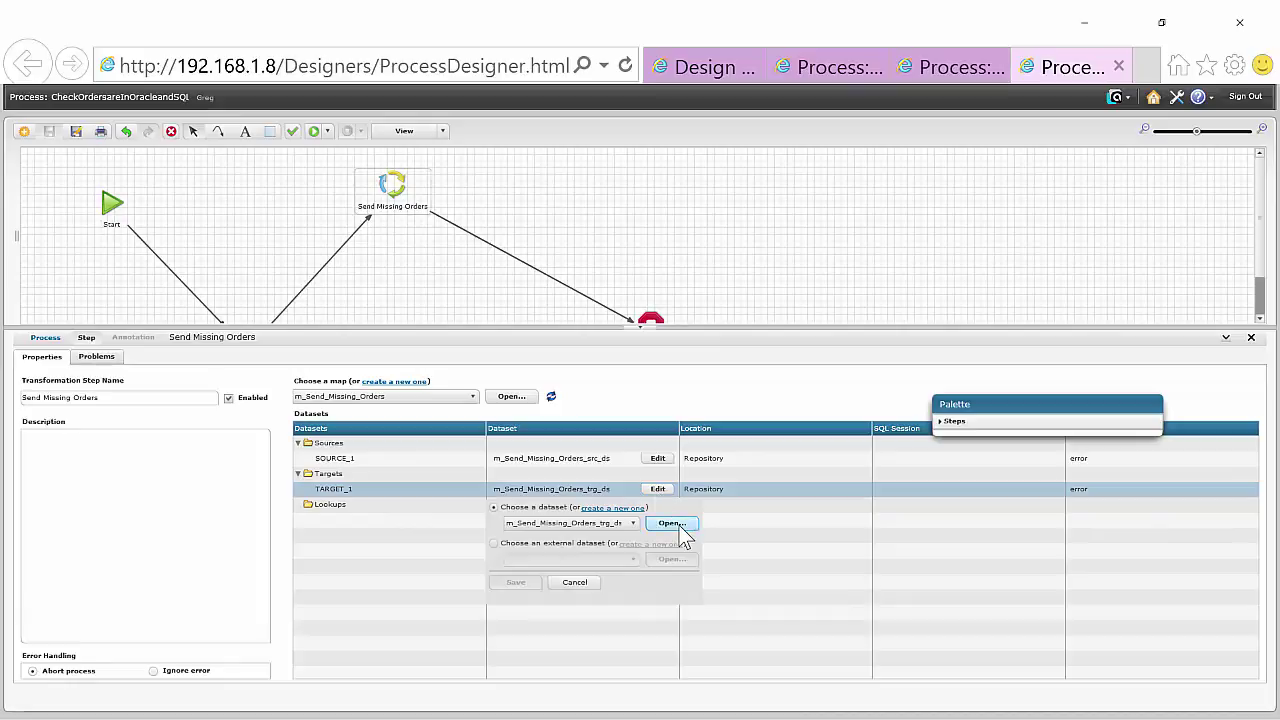
click(676, 524)
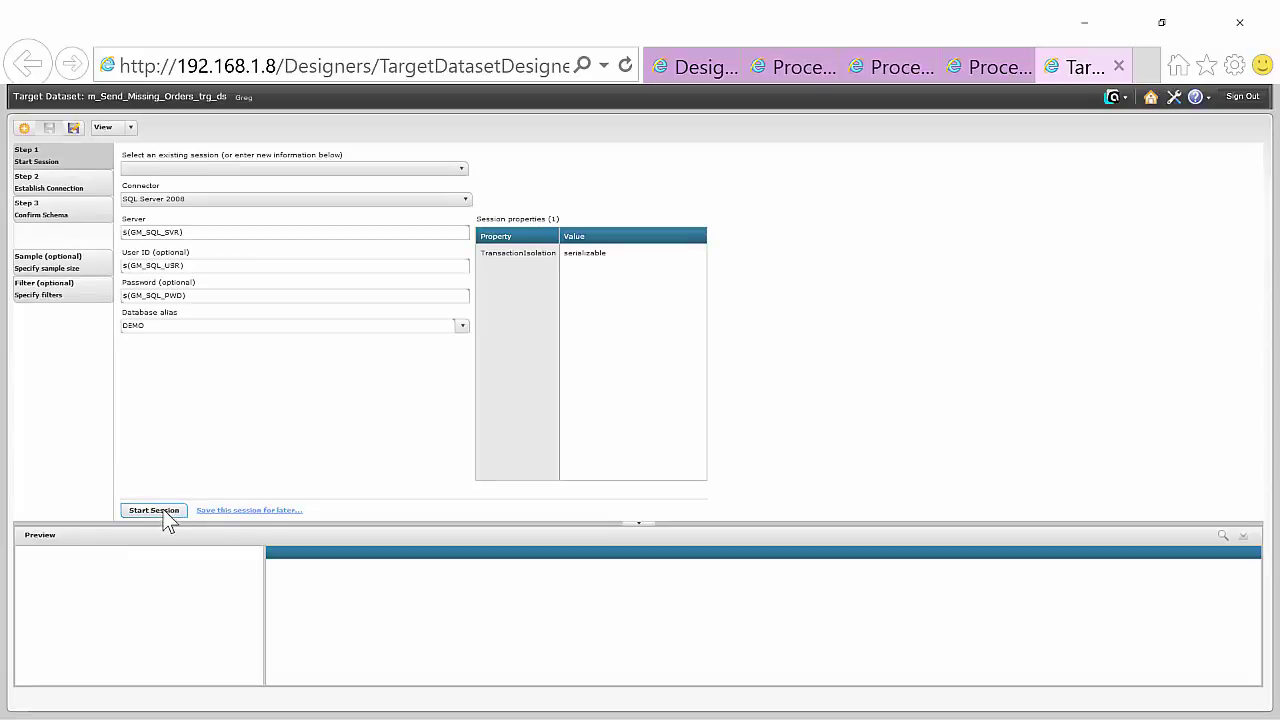
Step: Connect the target dataset to its SQL Server session, review the dbo.MISSINGORDERS records in an enlarged preview, and close the dataset
click(160, 514)
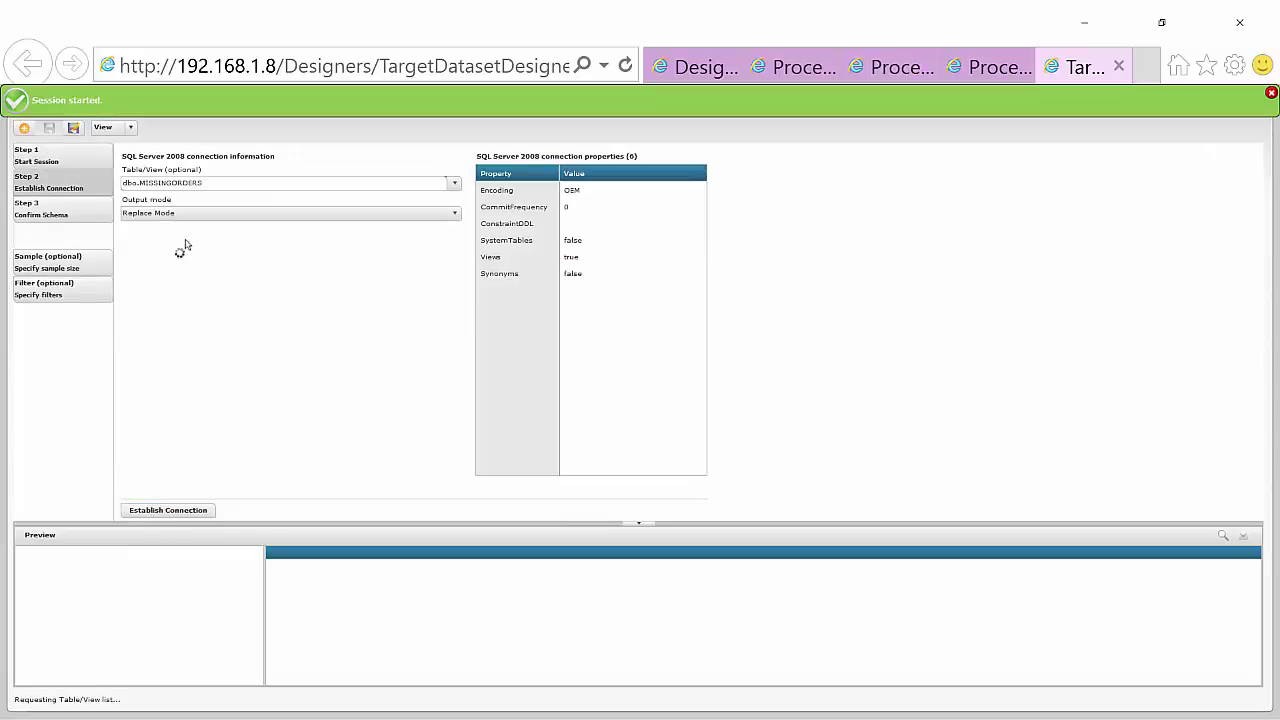
click(190, 514)
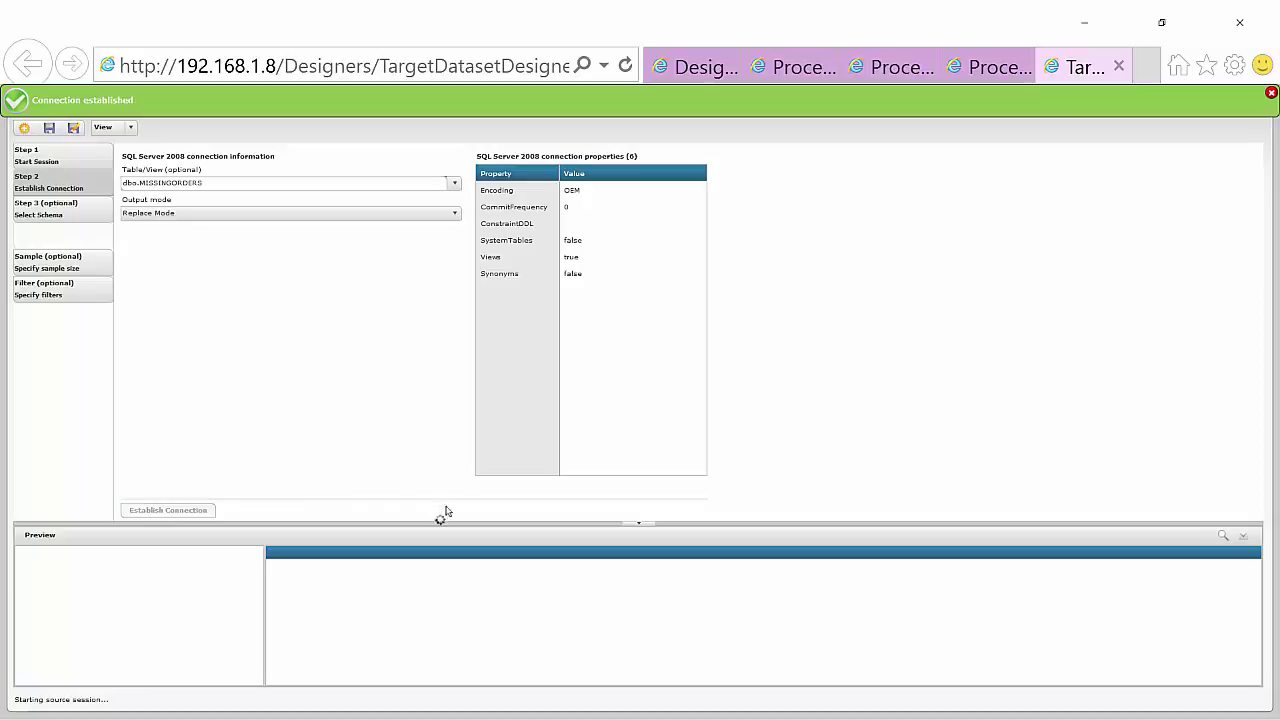
drag(450, 530, 508, 266)
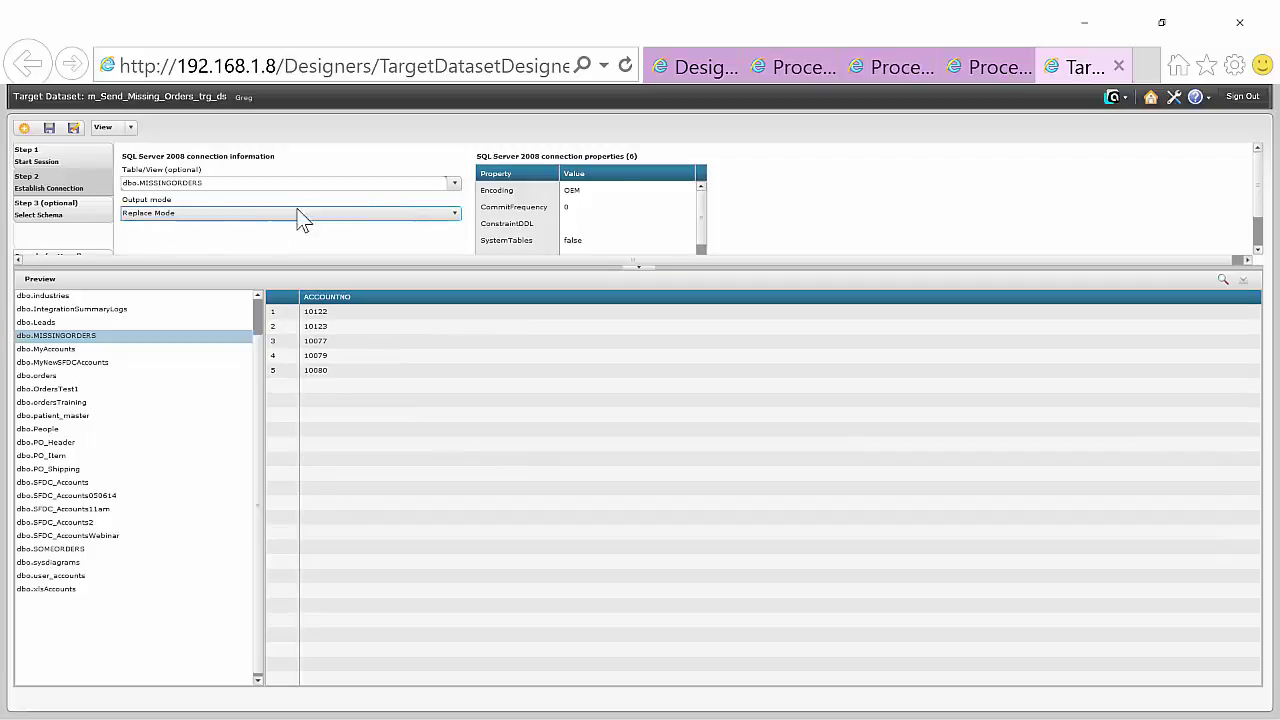
click(1118, 66)
click(617, 377)
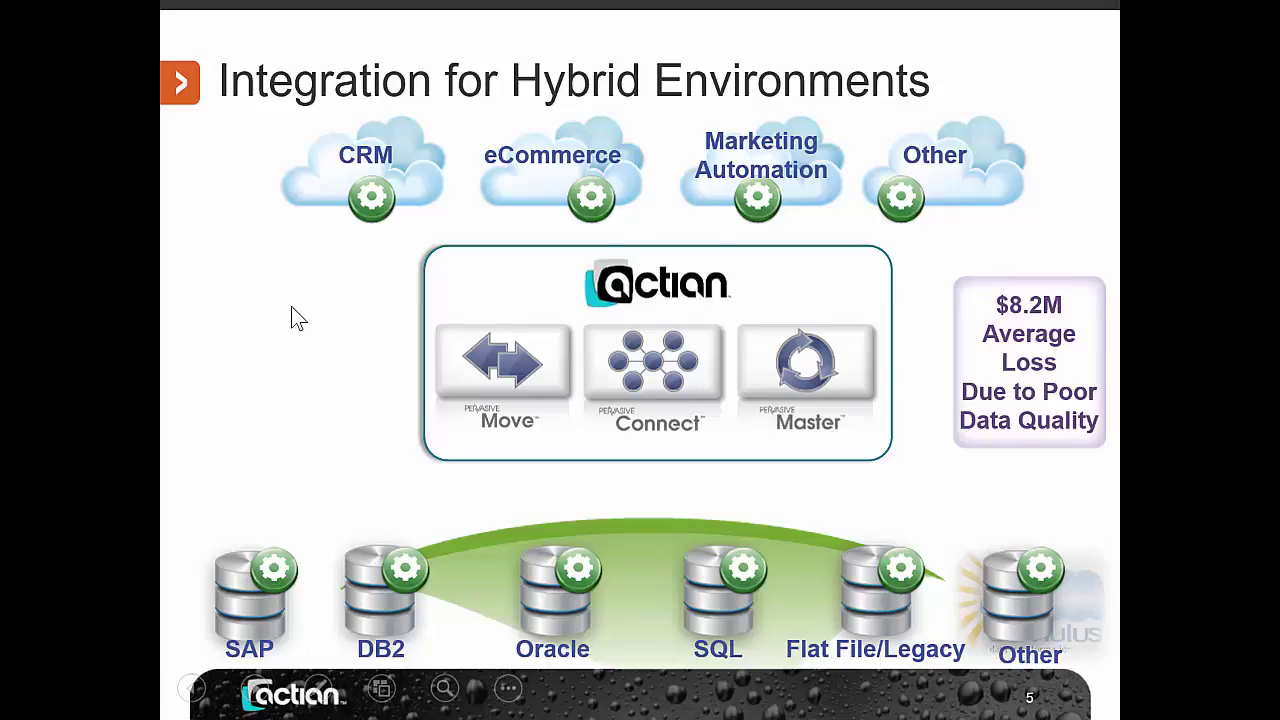
click(339, 273)
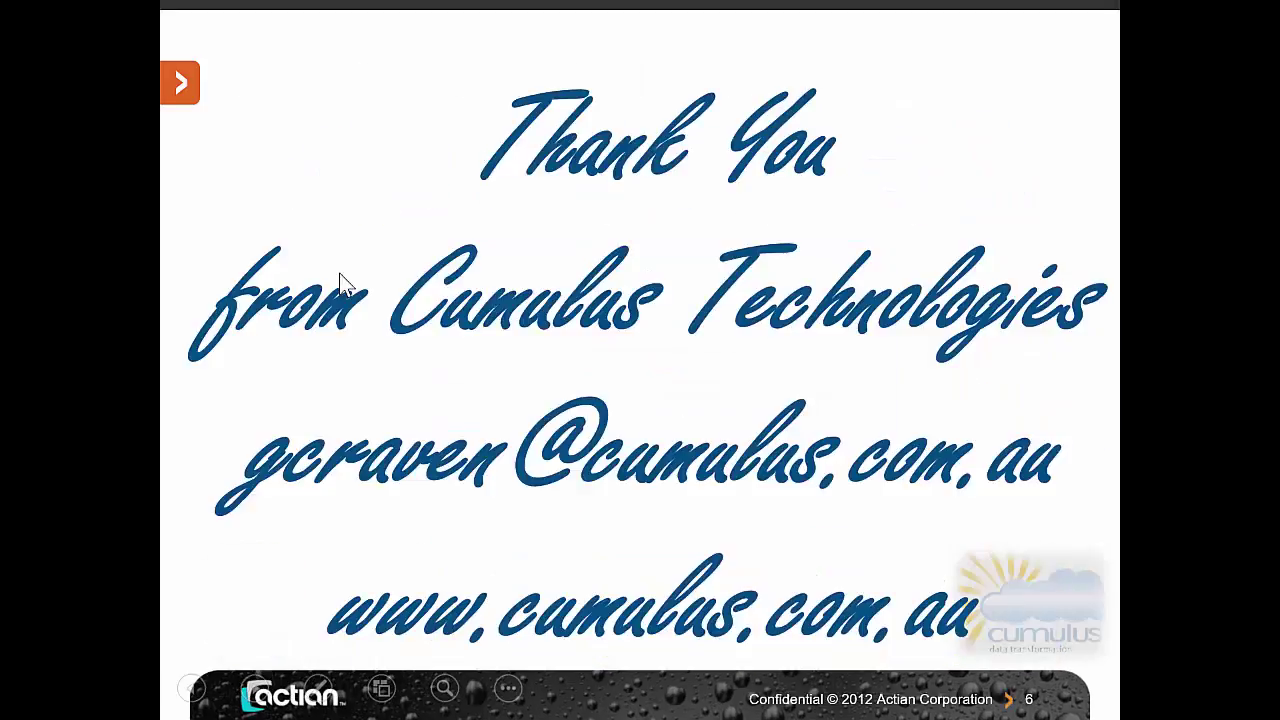